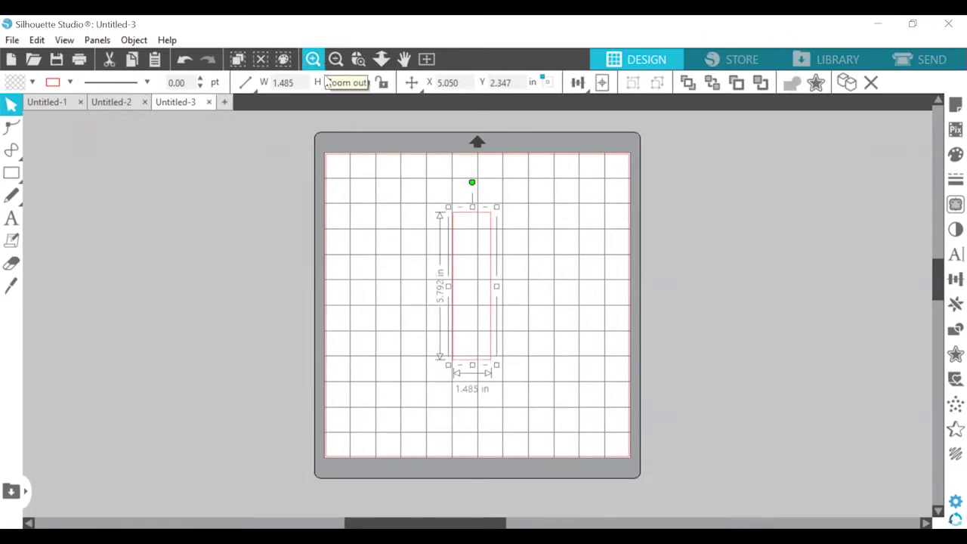
- Set the tall rectangle's width to 0.624 in and move it up to about 1 in below the page's upper edge
{"action": "left_click_drag", "start_coordinate": [299, 83], "coordinate": [270, 86]}
{"action": "type", "text": "0.624"}
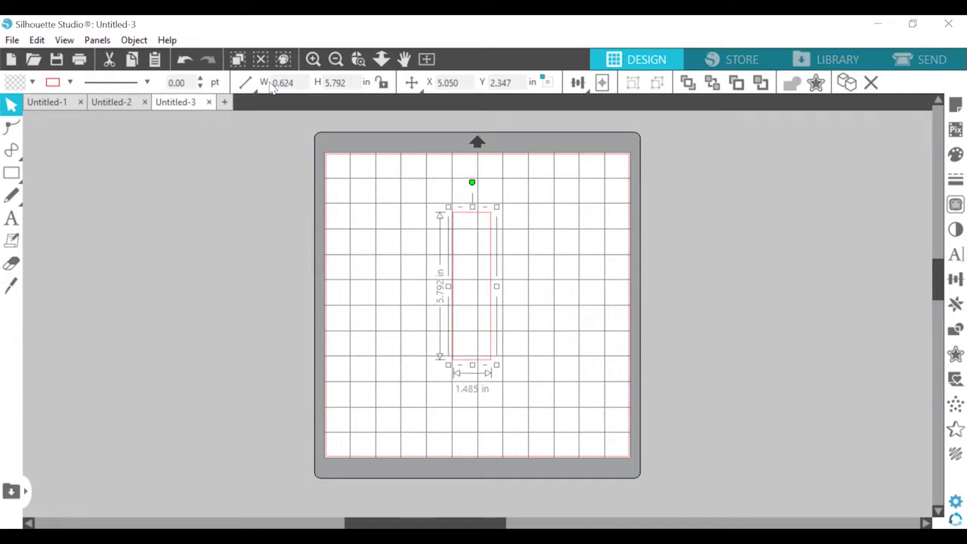
{"action": "key", "text": "Return"}
{"action": "left_click_drag", "start_coordinate": [486, 245], "coordinate": [485, 211]}
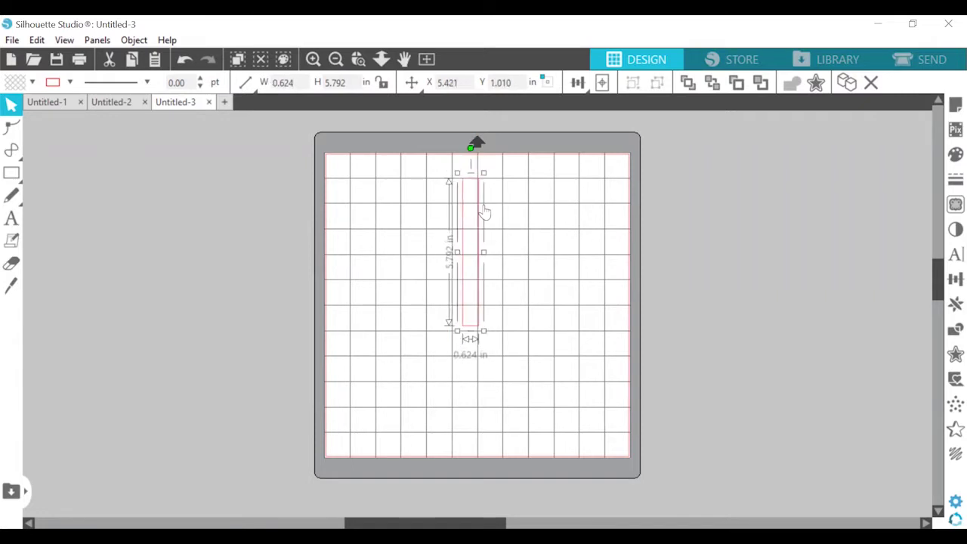
- Draw a second tall rectangle about 0.98 in wide beside the first strip and set its height to 5.792 in
{"action": "left_click", "coordinate": [11, 173]}
{"action": "left_click_drag", "start_coordinate": [506, 179], "coordinate": [530, 340]}
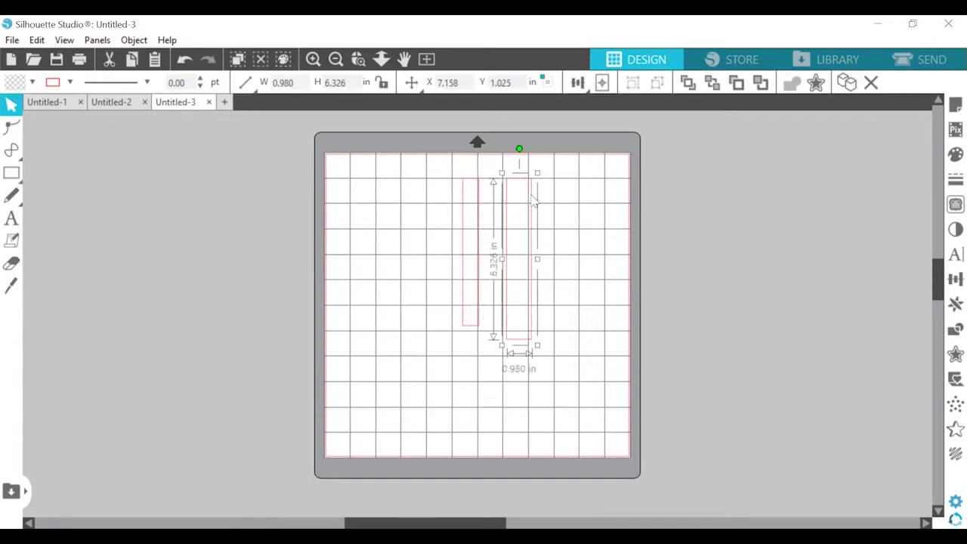
{"action": "left_click", "coordinate": [334, 82]}
{"action": "type", "text": "5.792"}
{"action": "key", "text": "Return"}
- Set the second rectangle's width to 0.5 in and place it flush against the first strip's left edge
{"action": "left_click", "coordinate": [255, 84]}
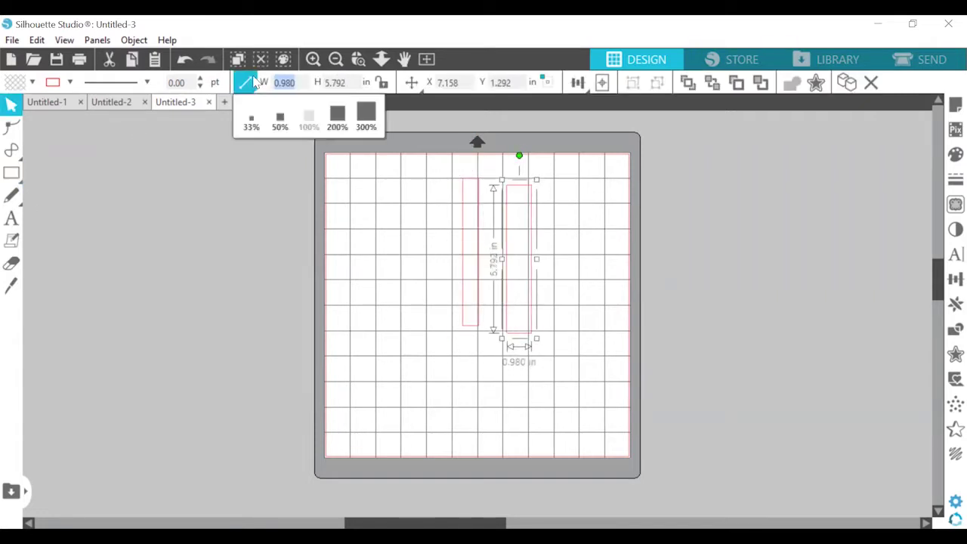
{"action": "type", "text": ".5"}
{"action": "key", "text": "Return"}
{"action": "left_click_drag", "start_coordinate": [521, 217], "coordinate": [465, 222]}
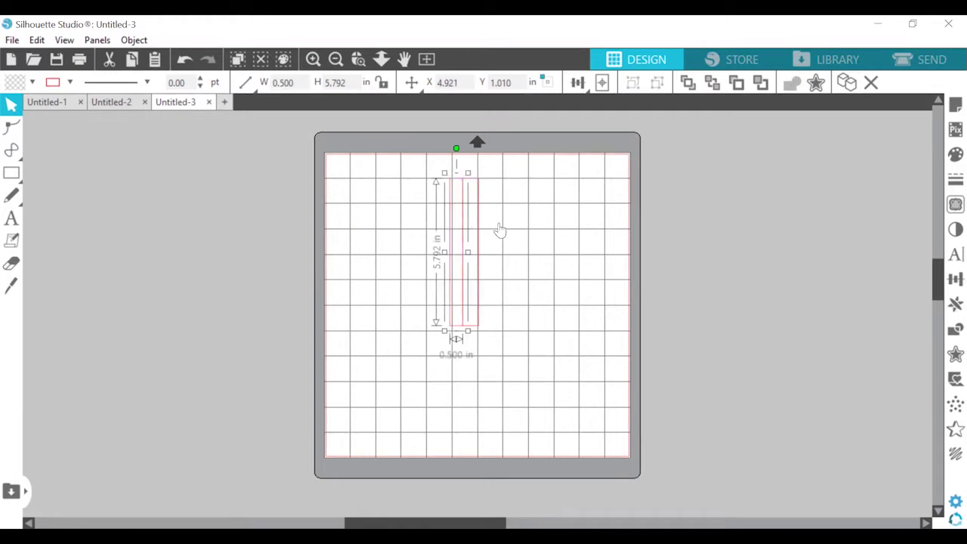
{"action": "left_click", "coordinate": [499, 226]}
- Draw a closed four-point polygon about 1.94 by 5.82 in, flaring left from the narrow strip's upper left corner to its base
{"action": "double_click", "coordinate": [313, 59]}
{"action": "scroll", "coordinate": [363, 260], "scroll_direction": "up", "scroll_amount": 3}
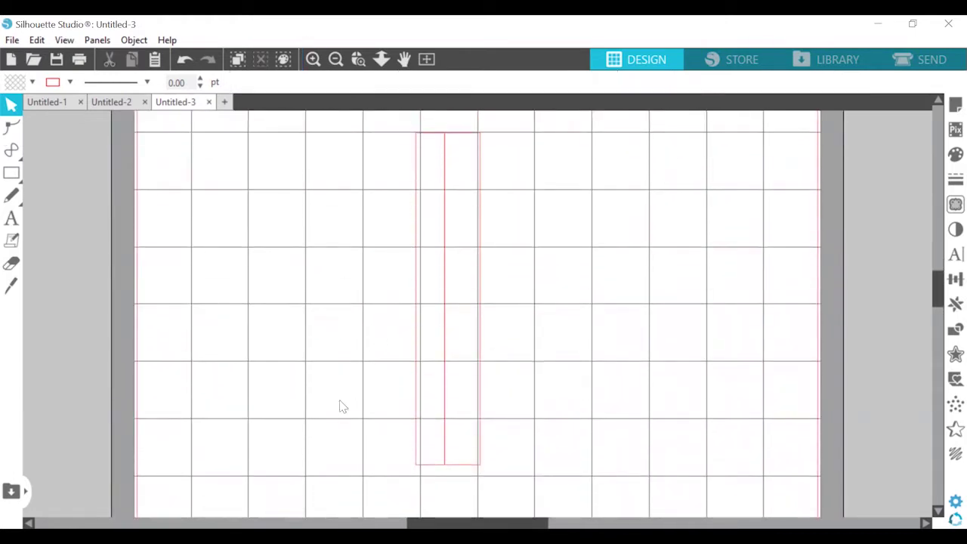
{"action": "left_click", "coordinate": [11, 150]}
{"action": "left_click", "coordinate": [33, 150]}
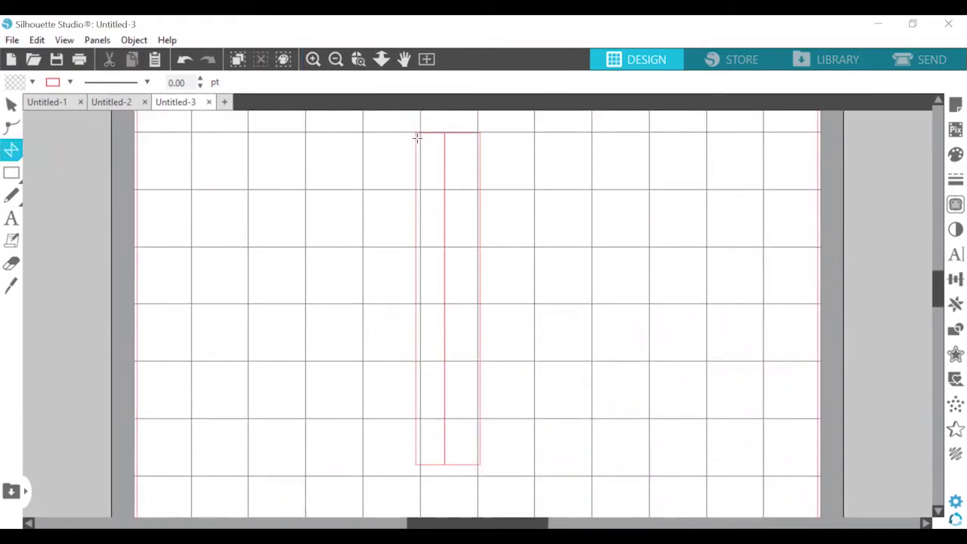
{"action": "left_click", "coordinate": [416, 132]}
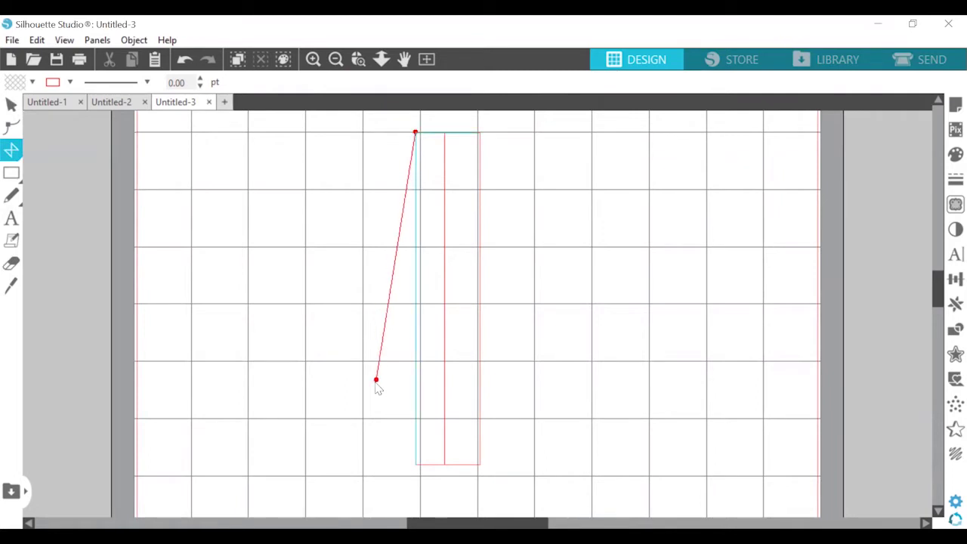
{"action": "left_click", "coordinate": [315, 463]}
{"action": "left_click", "coordinate": [426, 462]}
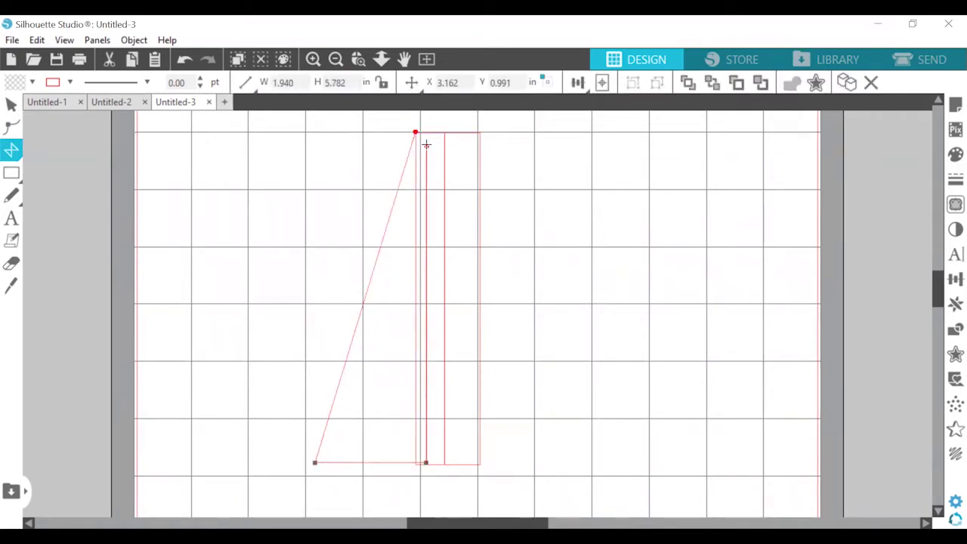
{"action": "left_click", "coordinate": [426, 131]}
{"action": "left_click", "coordinate": [415, 132]}
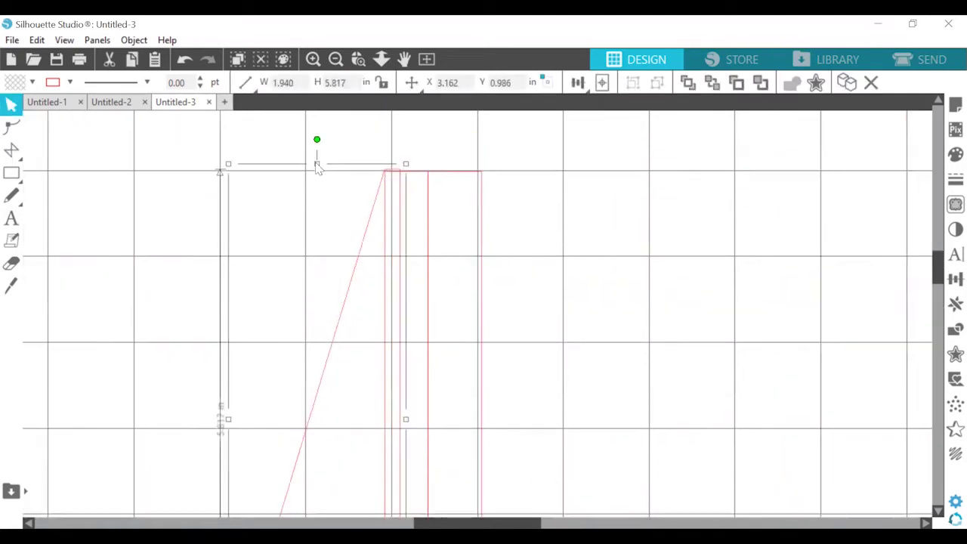
- Shrink the polygon's height to about 5.80 in so its upper edge lines up with the strips
{"action": "left_click_drag", "start_coordinate": [318, 164], "coordinate": [317, 166]}
{"action": "left_click", "coordinate": [336, 60]}
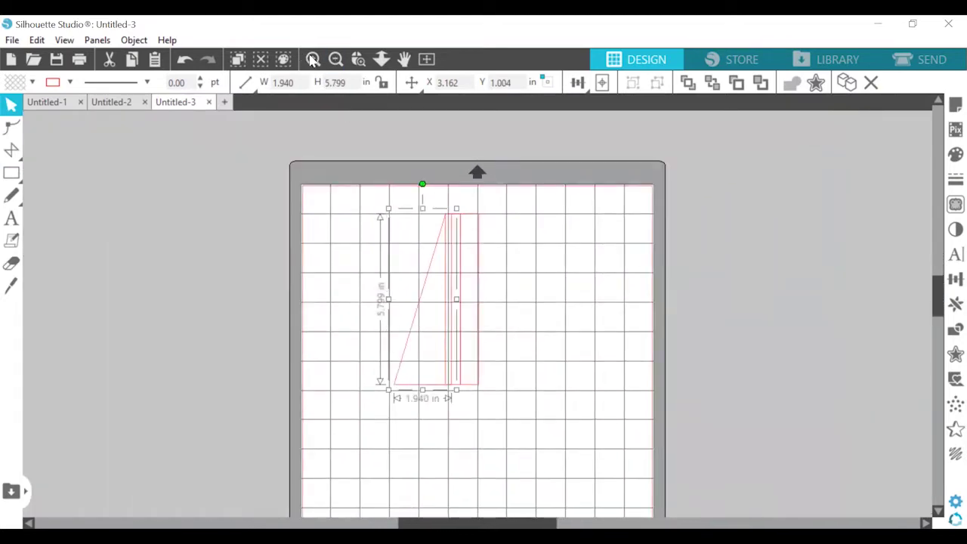
{"action": "left_click", "coordinate": [313, 59]}
{"action": "left_click", "coordinate": [384, 331]}
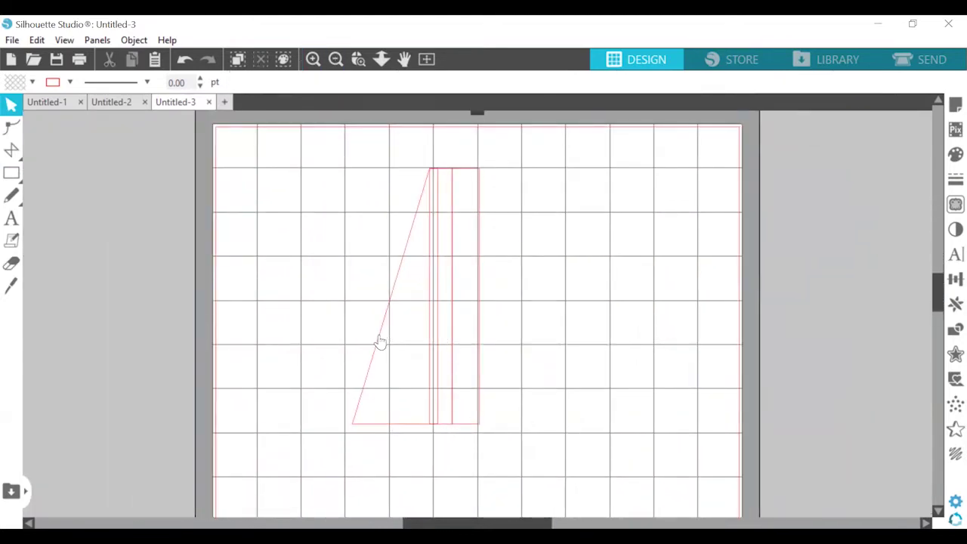
- Add a point midway along the polygon's slanted side, turn the lower segment into a curve and pull the point inward
{"action": "left_click", "coordinate": [380, 342]}
{"action": "double_click", "coordinate": [392, 298]}
{"action": "left_click", "coordinate": [393, 292]}
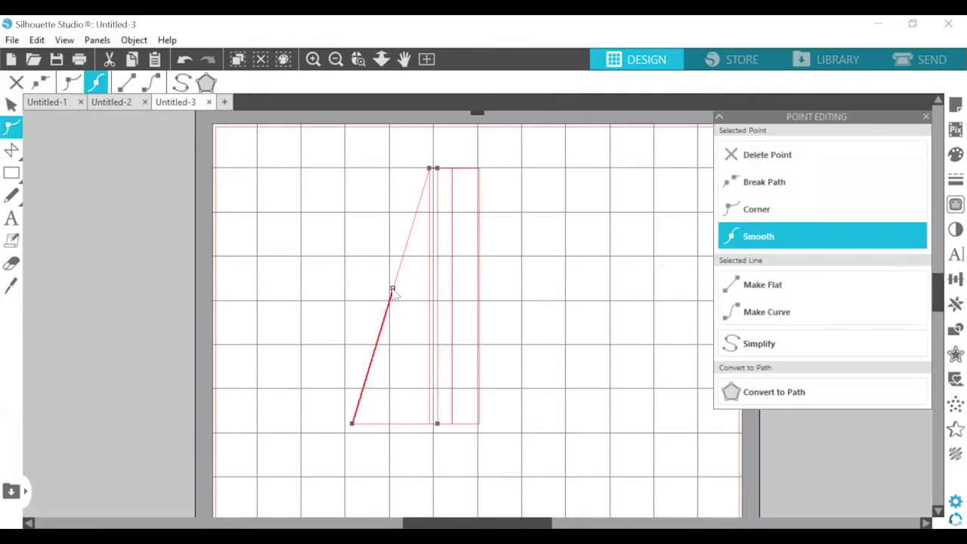
{"action": "left_click", "coordinate": [799, 318]}
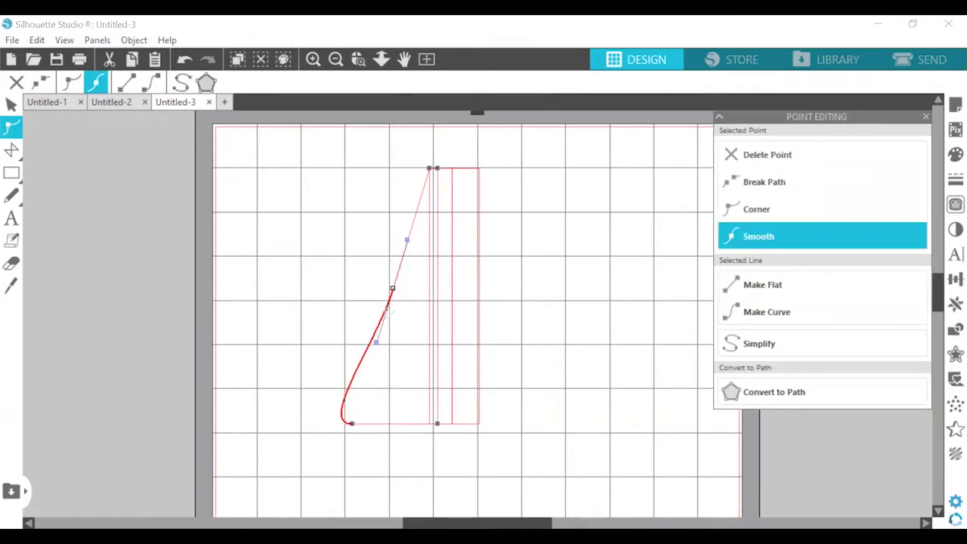
{"action": "mouse_move", "coordinate": [376, 343]}
{"action": "left_mouse_down"}
{"action": "mouse_move", "coordinate": [356, 334]}
{"action": "mouse_move", "coordinate": [381, 349]}
{"action": "left_mouse_up"}
{"action": "left_click_drag", "start_coordinate": [392, 289], "coordinate": [410, 337]}
{"action": "left_click", "coordinate": [417, 300]}
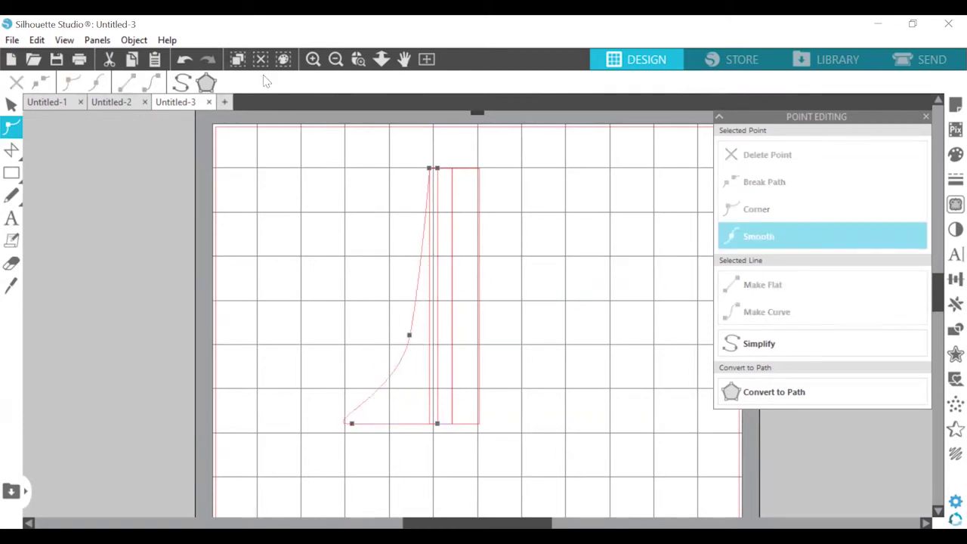
{"action": "left_click", "coordinate": [11, 104]}
- Select the curved polygon together with the 0.5 in strip and fill both with teal
{"action": "left_click", "coordinate": [343, 418]}
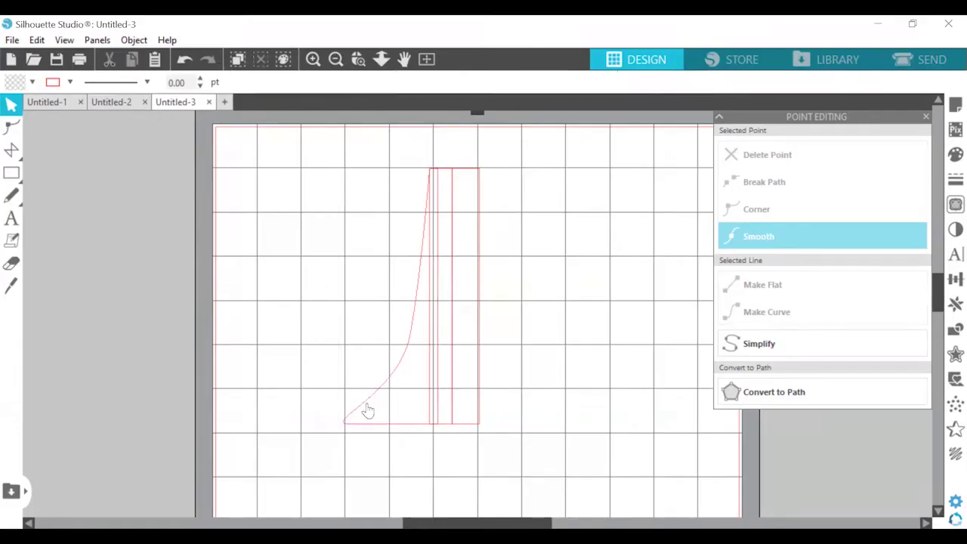
{"action": "left_click", "coordinate": [468, 172]}
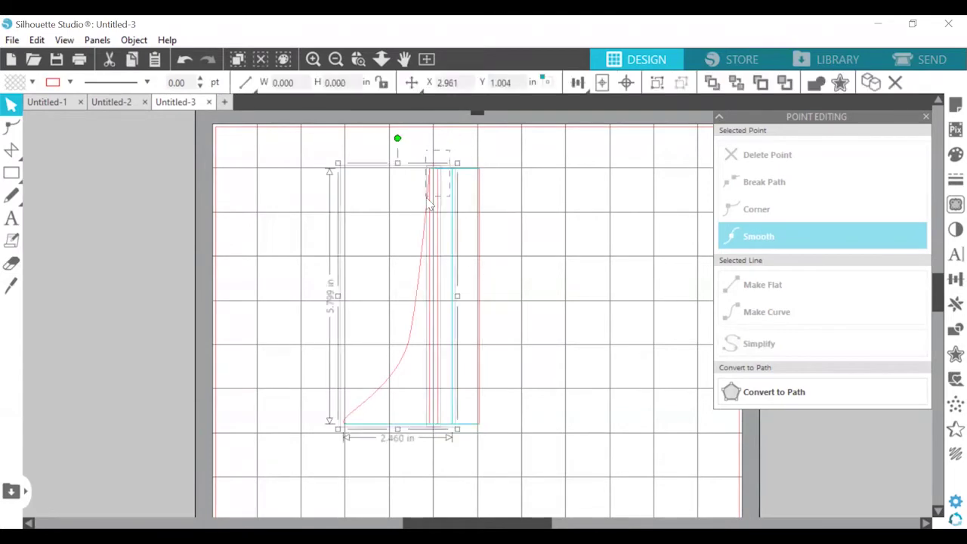
{"action": "left_click", "coordinate": [956, 154]}
{"action": "left_click", "coordinate": [724, 174]}
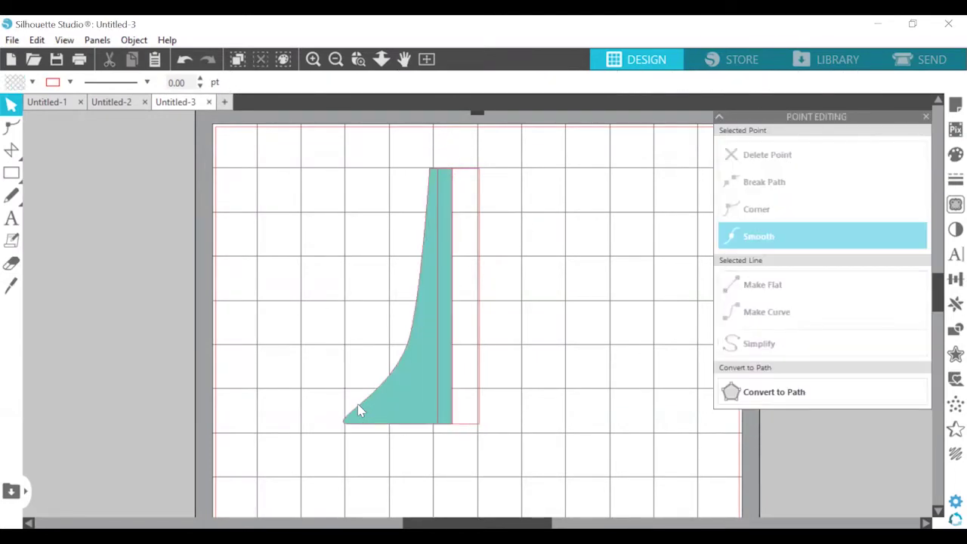
- Add a point near the tip of the teal foot and bend its handle to form a rounded, upturned toe
{"action": "double_click", "coordinate": [359, 412]}
{"action": "left_click", "coordinate": [365, 399]}
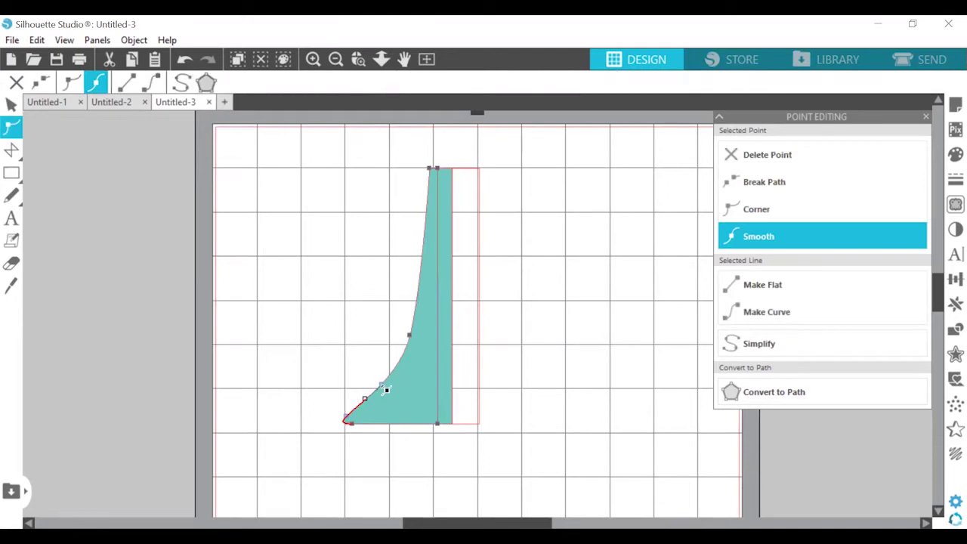
{"action": "left_click_drag", "start_coordinate": [386, 390], "coordinate": [392, 425]}
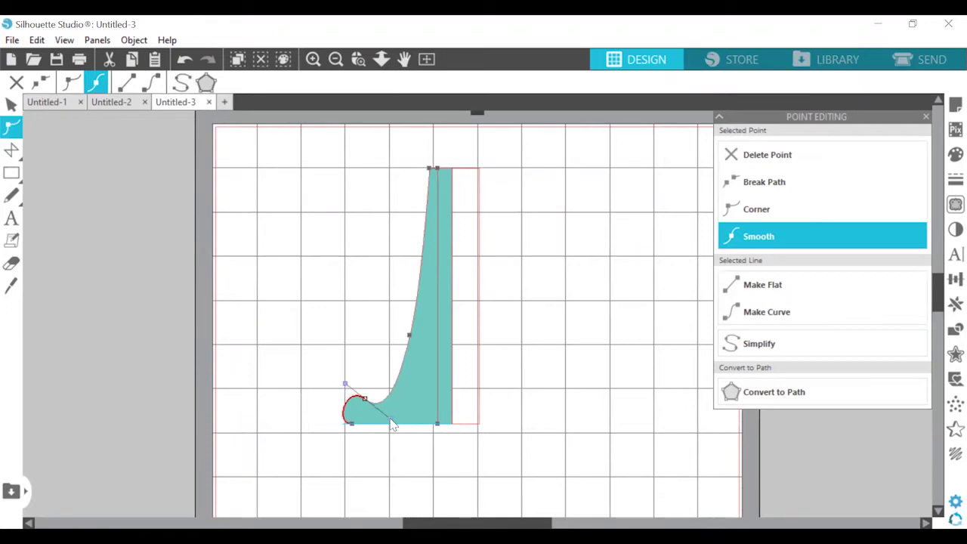
{"action": "left_click", "coordinate": [509, 388]}
- Add another point on the outer side of the rounded toe to refine its curve
{"action": "left_click", "coordinate": [313, 59]}
{"action": "left_click", "coordinate": [312, 58]}
{"action": "scroll", "coordinate": [509, 456], "scroll_direction": "down", "scroll_amount": 2}
{"action": "left_click_drag", "start_coordinate": [459, 523], "coordinate": [416, 522]}
{"action": "double_click", "coordinate": [358, 415]}
{"action": "left_click", "coordinate": [349, 405]}
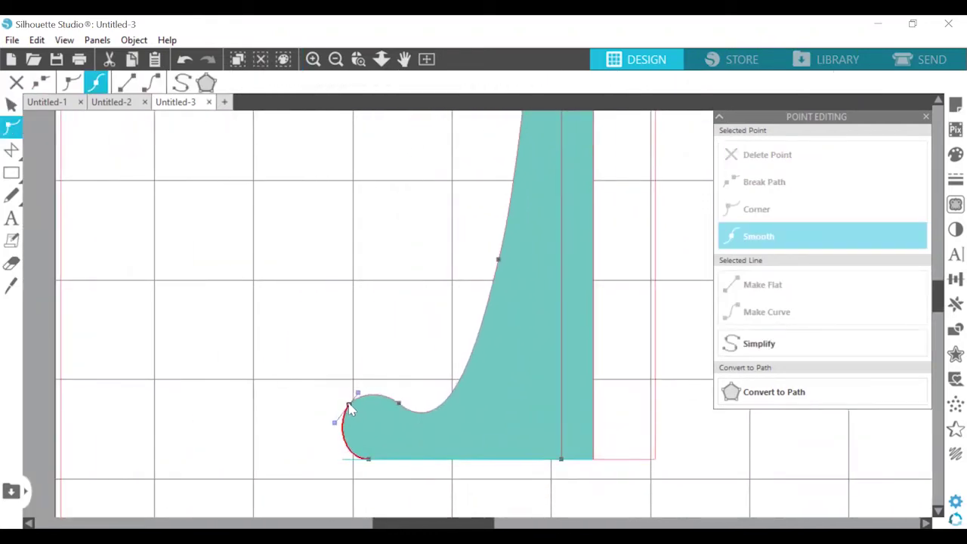
{"action": "left_click", "coordinate": [331, 332]}
- Mirror the teal leg and its strip to the right and place the copy against the centre strip's right edge
{"action": "left_click", "coordinate": [336, 59]}
{"action": "left_click", "coordinate": [335, 59]}
{"action": "left_click", "coordinate": [518, 294]}
{"action": "left_click", "coordinate": [956, 304]}
{"action": "left_click", "coordinate": [523, 171], "text": "shift"}
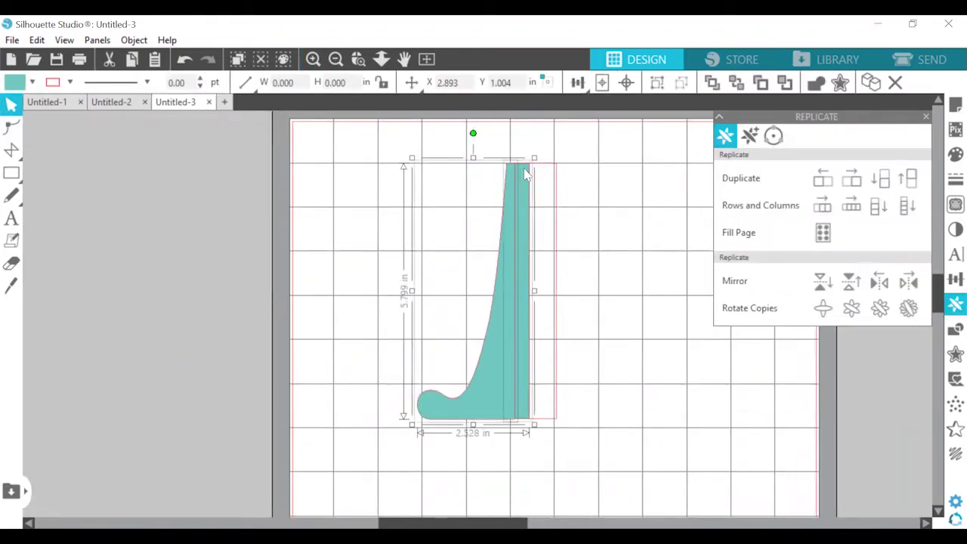
{"action": "left_click", "coordinate": [909, 281]}
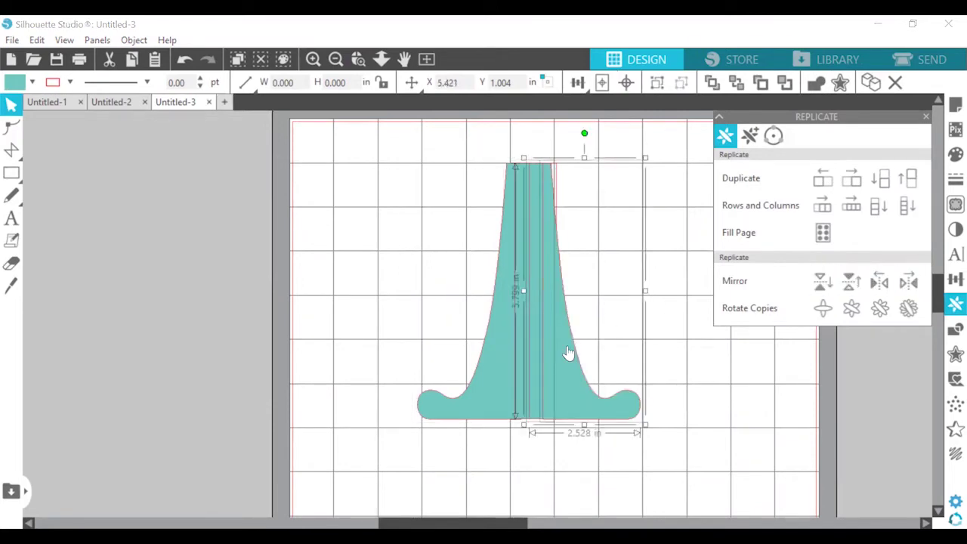
{"action": "left_click_drag", "start_coordinate": [568, 353], "coordinate": [596, 345]}
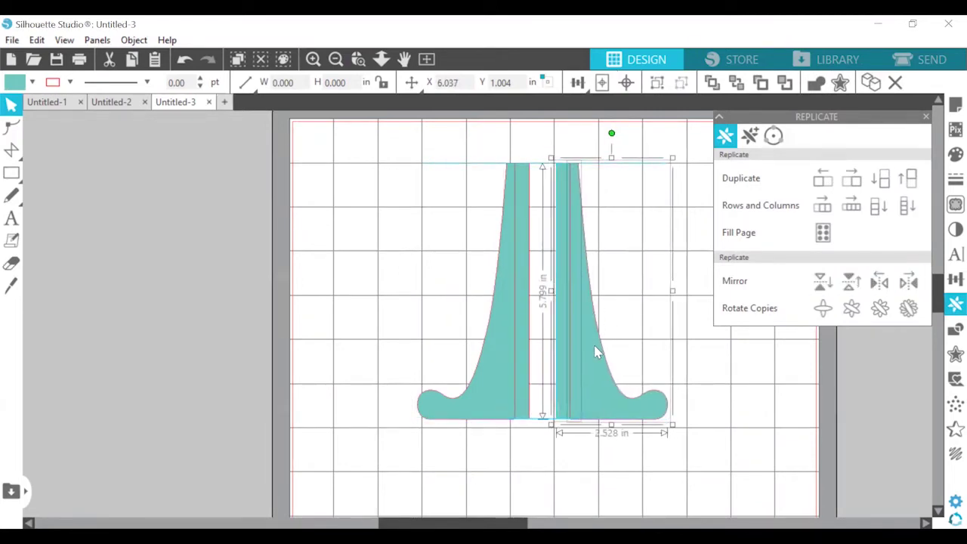
{"action": "left_click", "coordinate": [697, 368]}
{"action": "left_click", "coordinate": [547, 172]}
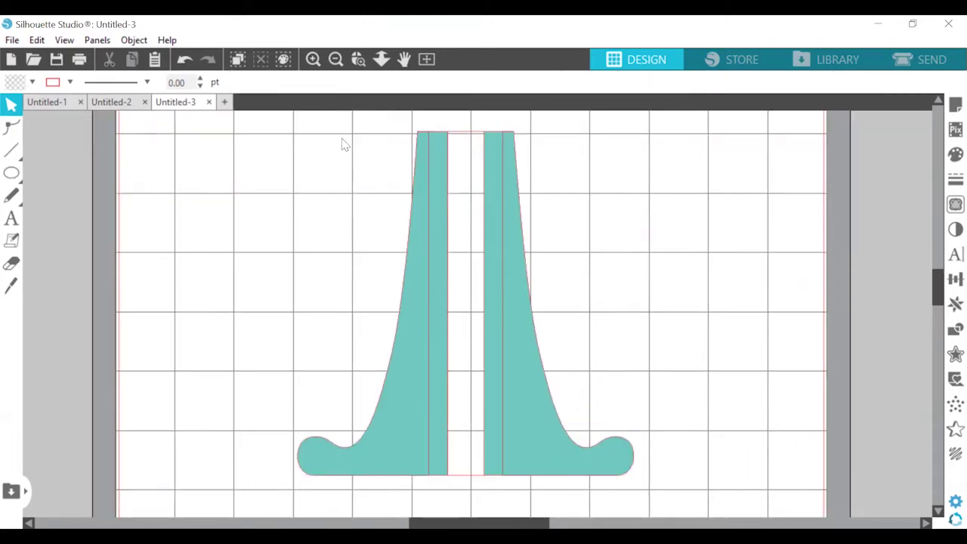
- Place a spare copy of the stand left of the page and weld the left leg with its strip into one shape
{"action": "left_click_drag", "start_coordinate": [345, 144], "coordinate": [585, 358]}
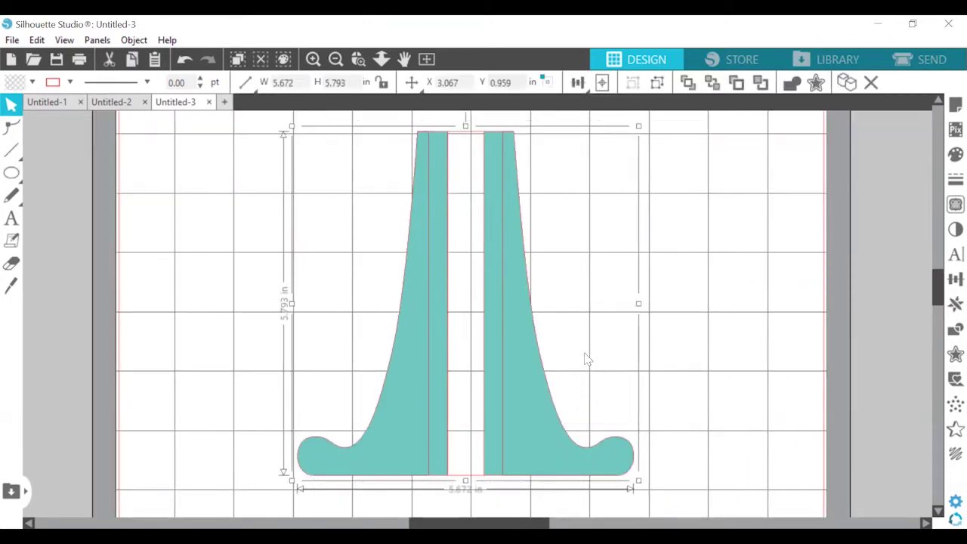
{"action": "left_click", "coordinate": [660, 199]}
{"action": "left_click_drag", "start_coordinate": [600, 219], "coordinate": [333, 275]}
{"action": "right_click", "coordinate": [333, 275]}
{"action": "left_click", "coordinate": [369, 210]}
{"action": "right_click", "coordinate": [714, 214]}
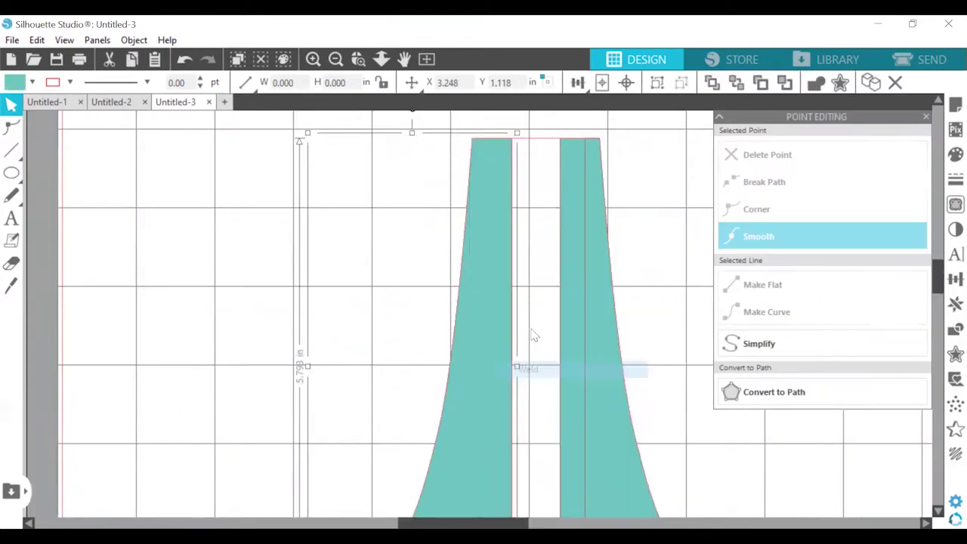
- Round the upper end of the welded left leg by raising a point on its top edge and smoothing the adjoining outer corner
{"action": "double_click", "coordinate": [473, 142]}
{"action": "left_click", "coordinate": [756, 209]}
{"action": "left_click_drag", "start_coordinate": [470, 144], "coordinate": [493, 130]}
{"action": "left_click", "coordinate": [482, 137]}
{"action": "left_click", "coordinate": [766, 312]}
{"action": "left_click", "coordinate": [473, 140]}
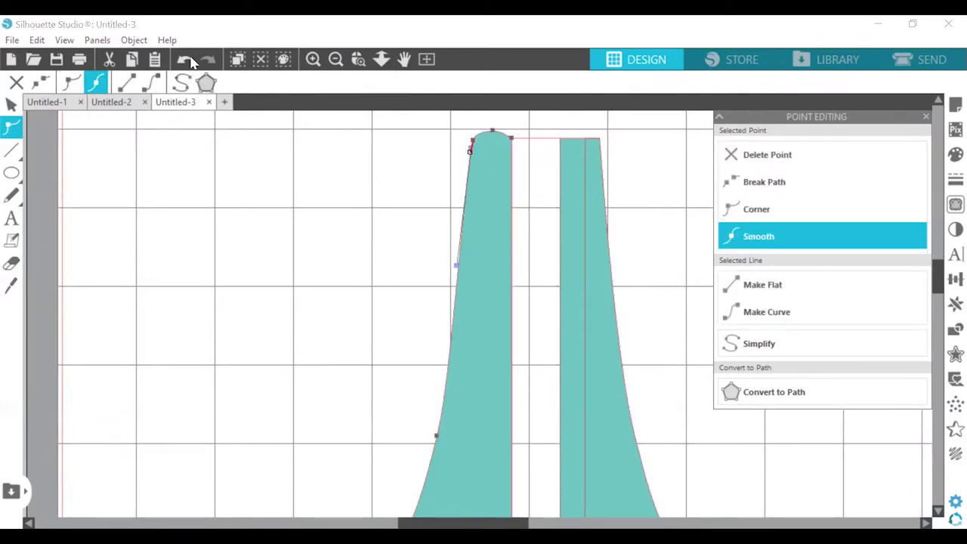
{"action": "left_click", "coordinate": [499, 184]}
{"action": "left_click", "coordinate": [495, 138]}
{"action": "left_click_drag", "start_coordinate": [470, 152], "coordinate": [471, 162]}
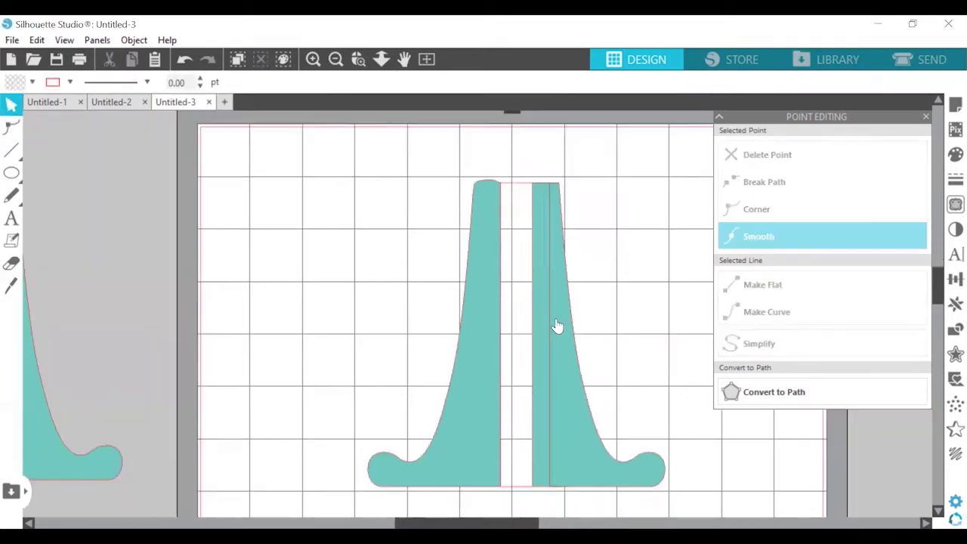
- Delete the unwelded right leg and its strip from the stand on the page
{"action": "left_click", "coordinate": [572, 330]}
{"action": "key", "text": "Delete"}
{"action": "left_click", "coordinate": [551, 333]}
{"action": "key", "text": "Delete"}
{"action": "scroll", "coordinate": [352, 175], "scroll_direction": "down", "scroll_amount": 1}
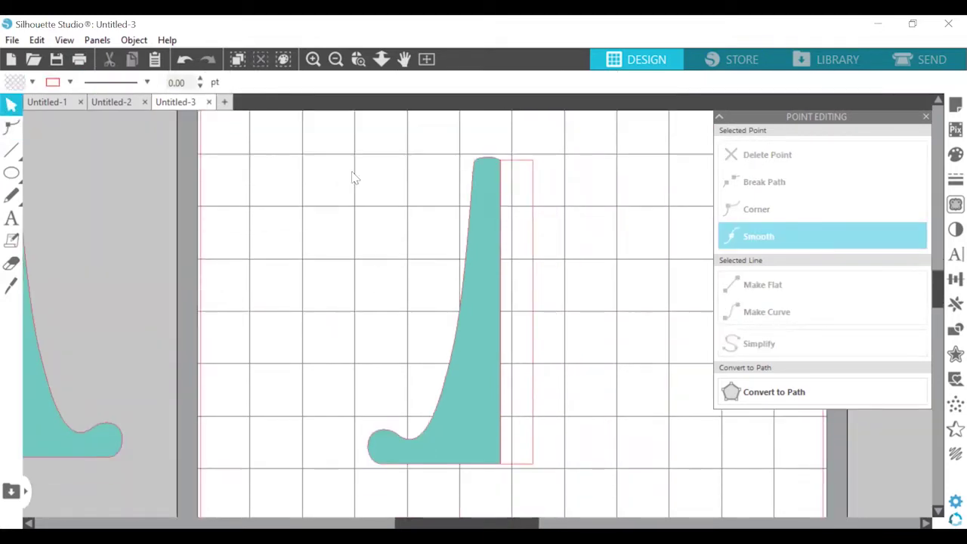
- Mirror the rounded left leg to the right and place the copy against the centre strip's right edge
{"action": "left_click", "coordinate": [476, 317]}
{"action": "left_click", "coordinate": [955, 304]}
{"action": "left_click", "coordinate": [908, 280]}
{"action": "left_click_drag", "start_coordinate": [545, 384], "coordinate": [577, 384]}
{"action": "left_click", "coordinate": [252, 312]}
{"action": "scroll", "coordinate": [252, 312], "scroll_direction": "down", "scroll_amount": 1}
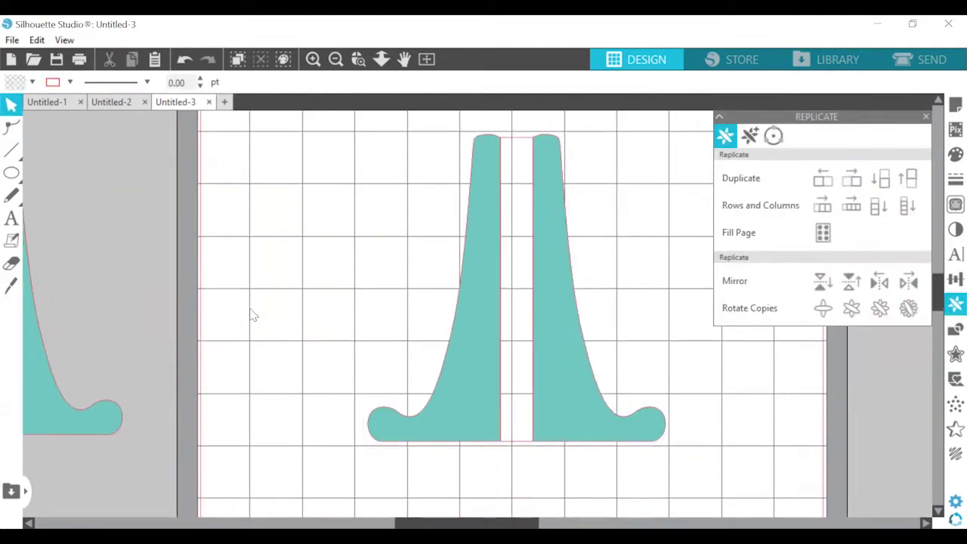
- Duplicate the whole stand to the right of the one on the page
{"action": "left_click", "coordinate": [336, 59]}
{"action": "left_click", "coordinate": [336, 59]}
{"action": "left_click_drag", "start_coordinate": [416, 211], "coordinate": [671, 335]}
{"action": "left_click", "coordinate": [714, 413]}
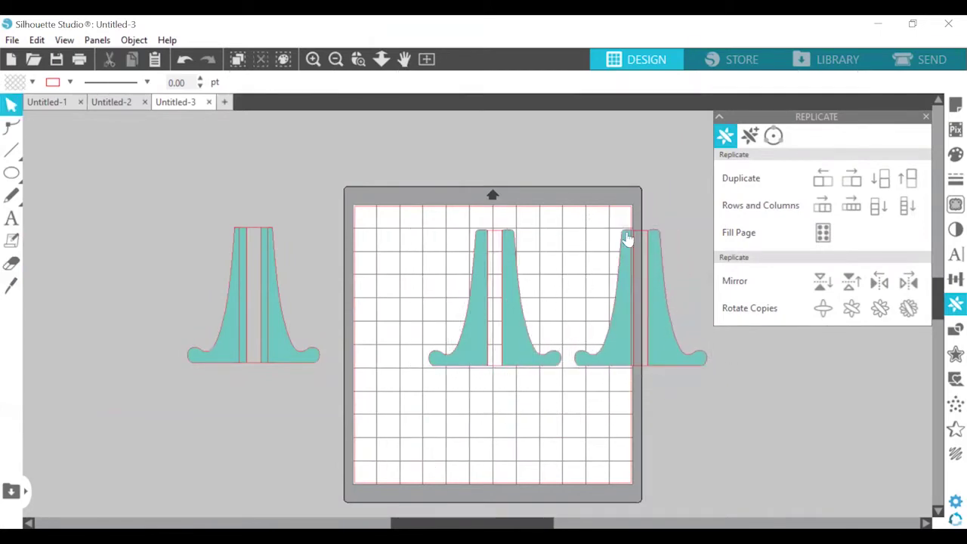
- Move the centre strip out of the duplicated stand and slide its right leg left until both legs meet
{"action": "left_click_drag", "start_coordinate": [643, 244], "coordinate": [814, 335]}
{"action": "left_click_drag", "start_coordinate": [660, 283], "coordinate": [645, 282]}
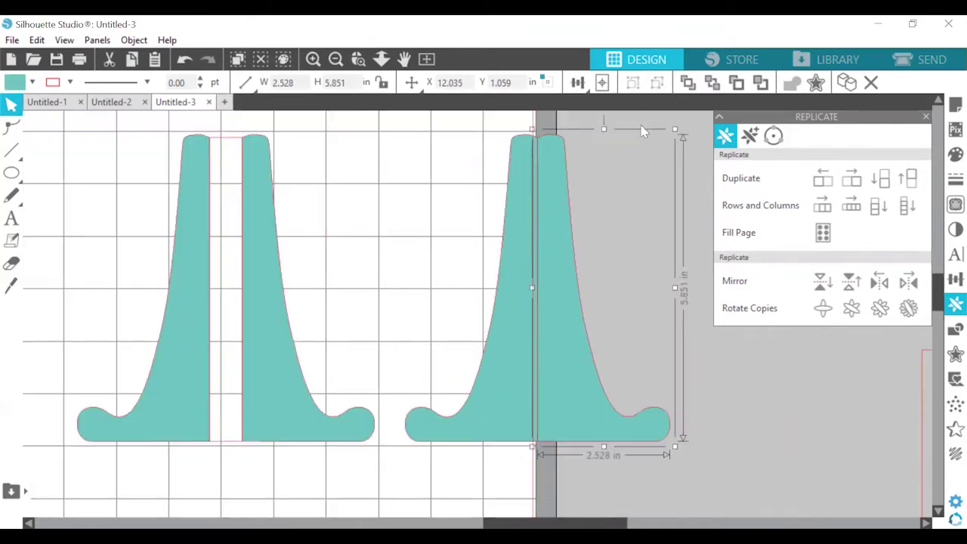
{"action": "left_click", "coordinate": [609, 170]}
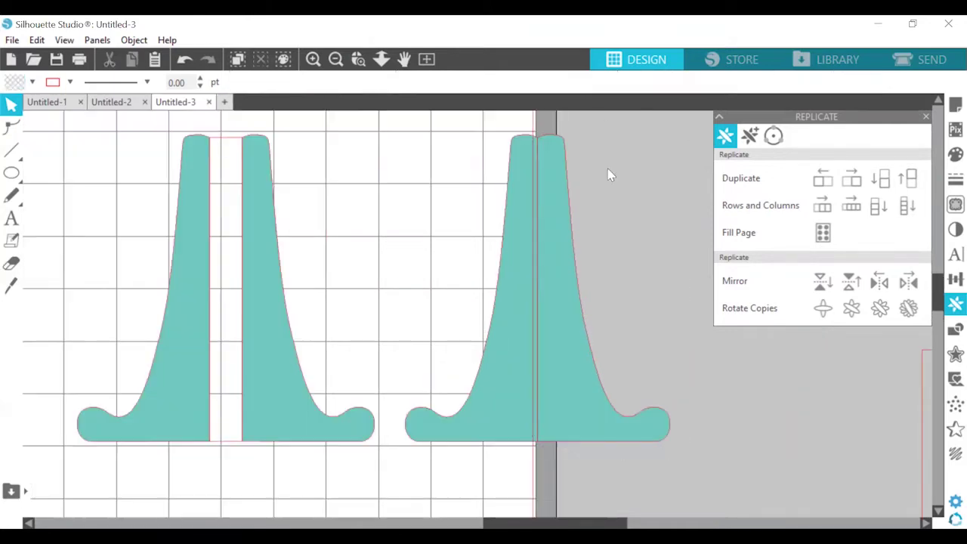
{"action": "left_click", "coordinate": [557, 242]}
{"action": "key", "text": "Left"}
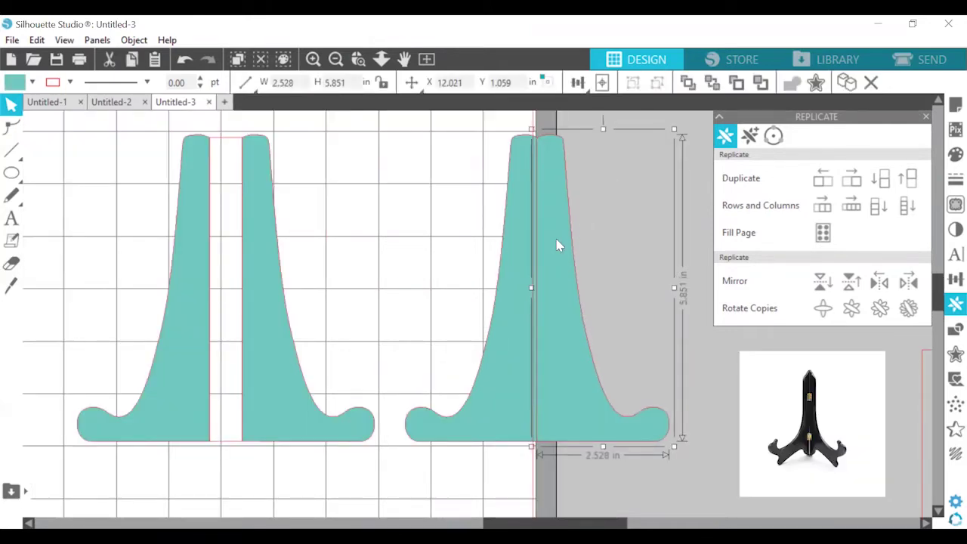
- Weld the two touching legs of the duplicated stand and draw a vertical line down the middle of the welded shape
{"action": "left_click", "coordinate": [499, 302], "text": "shift"}
{"action": "right_click", "coordinate": [511, 160]}
{"action": "left_click", "coordinate": [576, 372]}
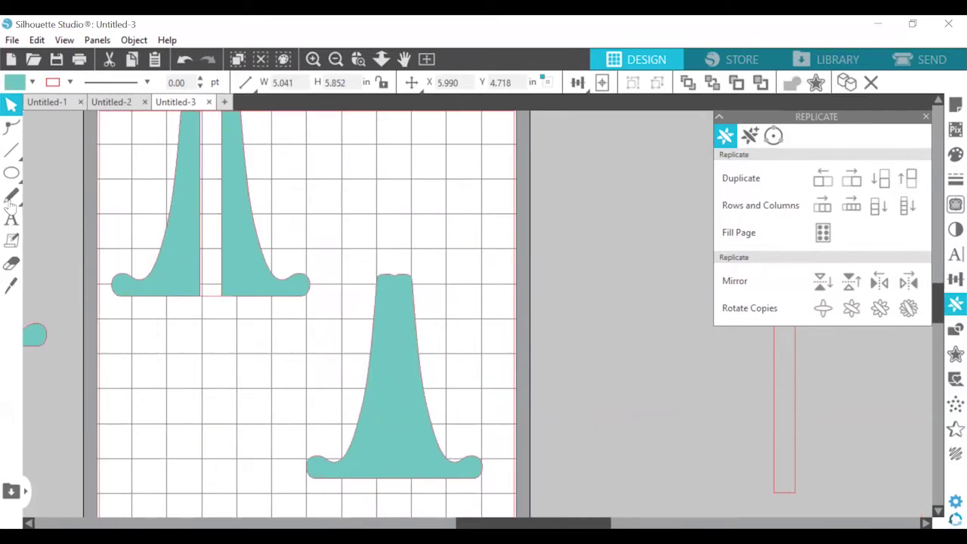
{"action": "left_click", "coordinate": [11, 150]}
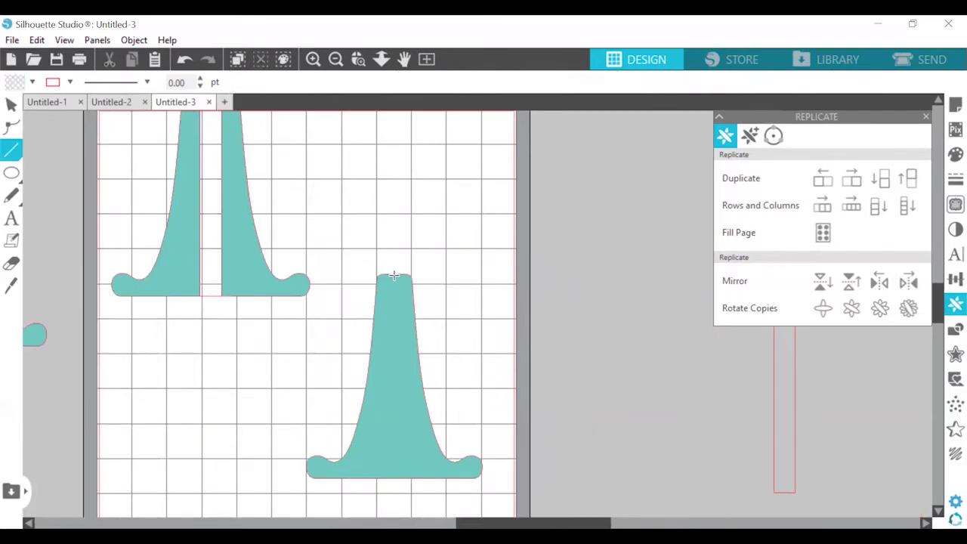
{"action": "left_click_drag", "start_coordinate": [394, 275], "coordinate": [394, 479]}
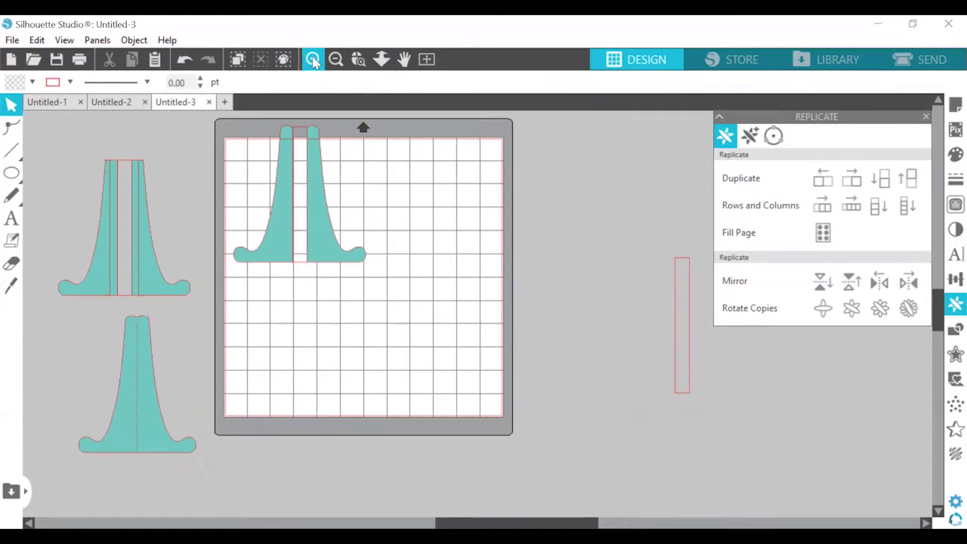
- Add a dashed vertical line about 5.79 in long along the first stand's left leg seam and a copy along the right seam
{"action": "left_click", "coordinate": [313, 59]}
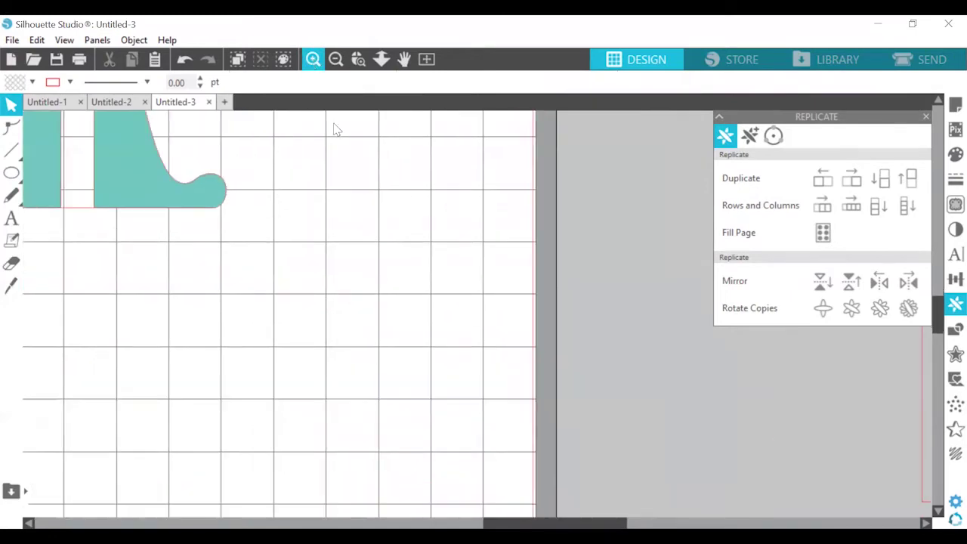
{"action": "scroll", "coordinate": [473, 438], "scroll_direction": "up", "scroll_amount": 2}
{"action": "scroll", "coordinate": [472, 438], "scroll_direction": "left", "scroll_amount": 5}
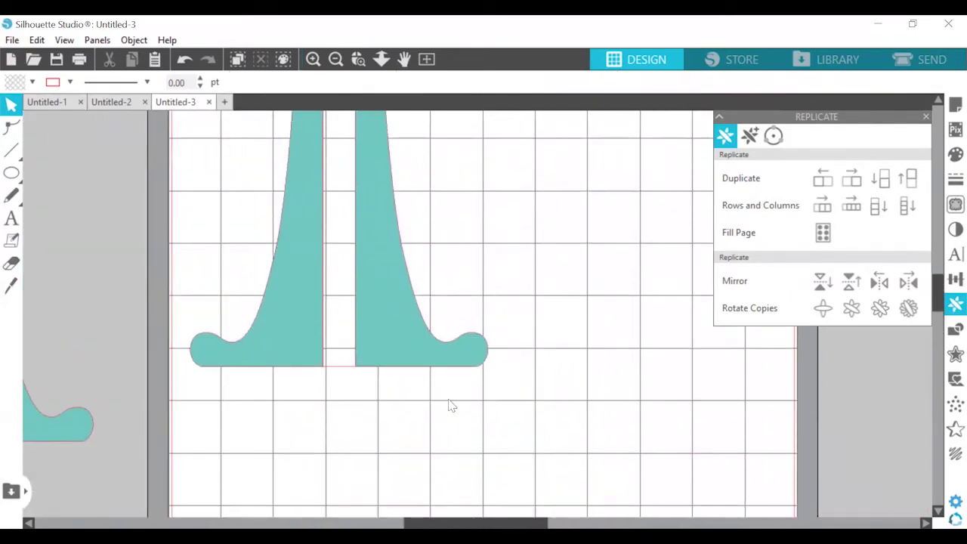
{"action": "scroll", "coordinate": [454, 407], "scroll_direction": "up", "scroll_amount": 4}
{"action": "scroll", "coordinate": [454, 406], "scroll_direction": "down", "scroll_amount": 1}
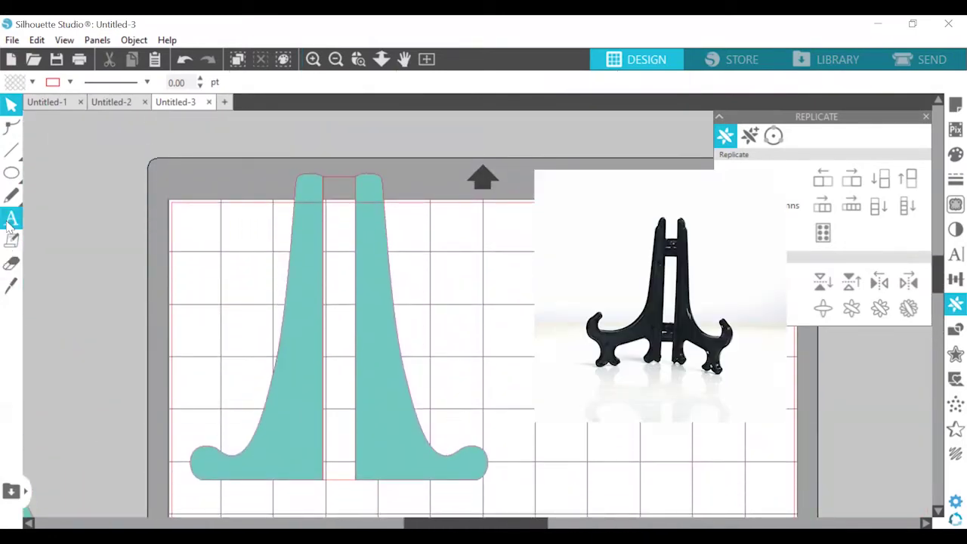
{"action": "left_click", "coordinate": [11, 149]}
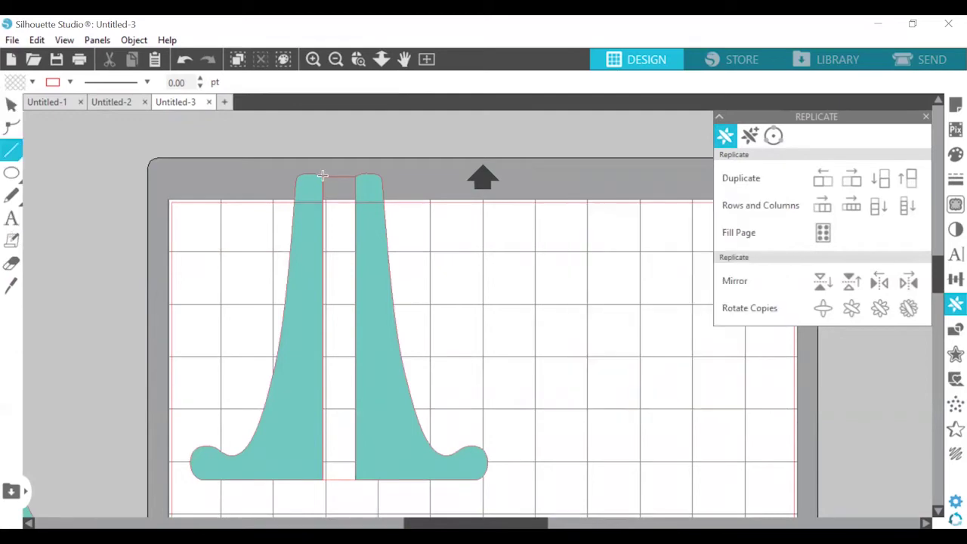
{"action": "left_click", "coordinate": [306, 178]}
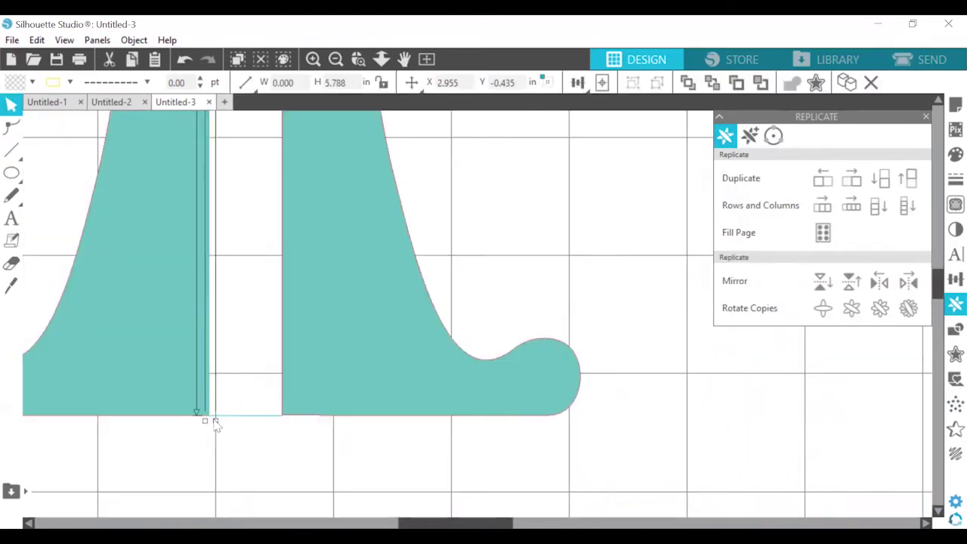
{"action": "left_click_drag", "start_coordinate": [214, 333], "coordinate": [289, 332]}
- Fill the first stand's centre strip with yellow and bring it to the front
{"action": "scroll", "coordinate": [224, 151], "scroll_direction": "up", "scroll_amount": 8}
{"action": "left_click", "coordinate": [337, 59]}
{"action": "left_click", "coordinate": [337, 59]}
{"action": "left_click", "coordinate": [956, 155]}
{"action": "left_click", "coordinate": [514, 274]}
{"action": "scroll", "coordinate": [514, 274], "scroll_direction": "down", "scroll_amount": 2}
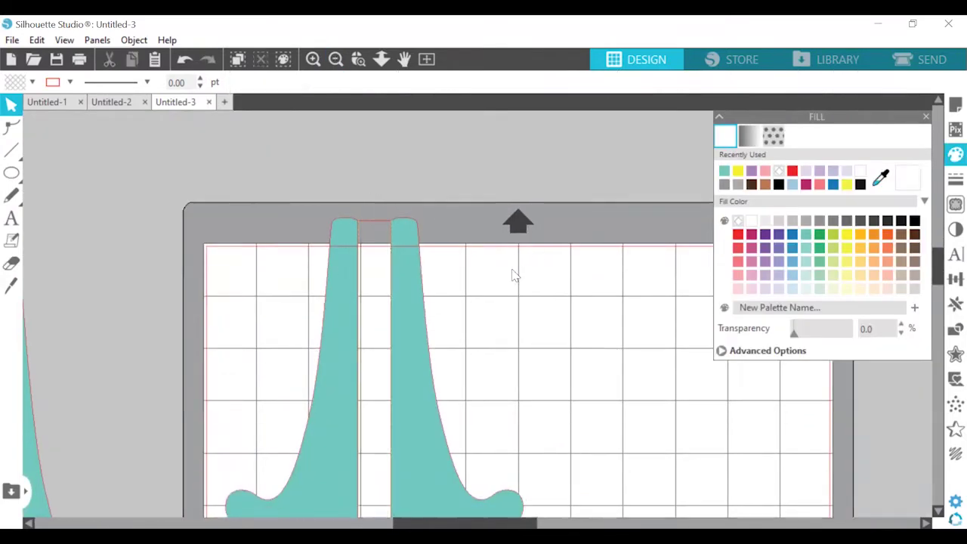
{"action": "left_click", "coordinate": [374, 250]}
{"action": "left_click", "coordinate": [738, 172]}
{"action": "right_click", "coordinate": [366, 182]}
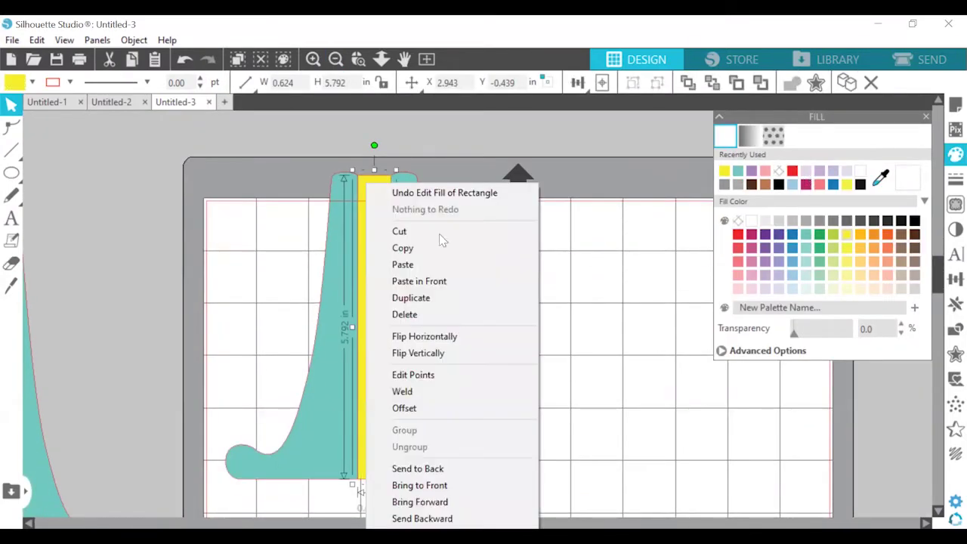
{"action": "left_click", "coordinate": [419, 485]}
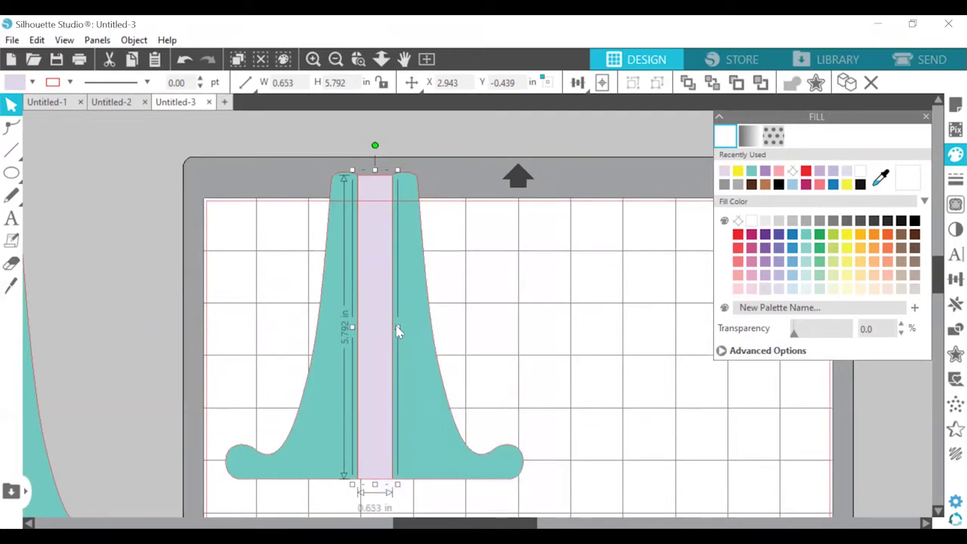
- Widen the centre strip to about 0.696 in so it overlaps both legs, and weld it with the legs
{"action": "left_click_drag", "start_coordinate": [352, 333], "coordinate": [349, 331]}
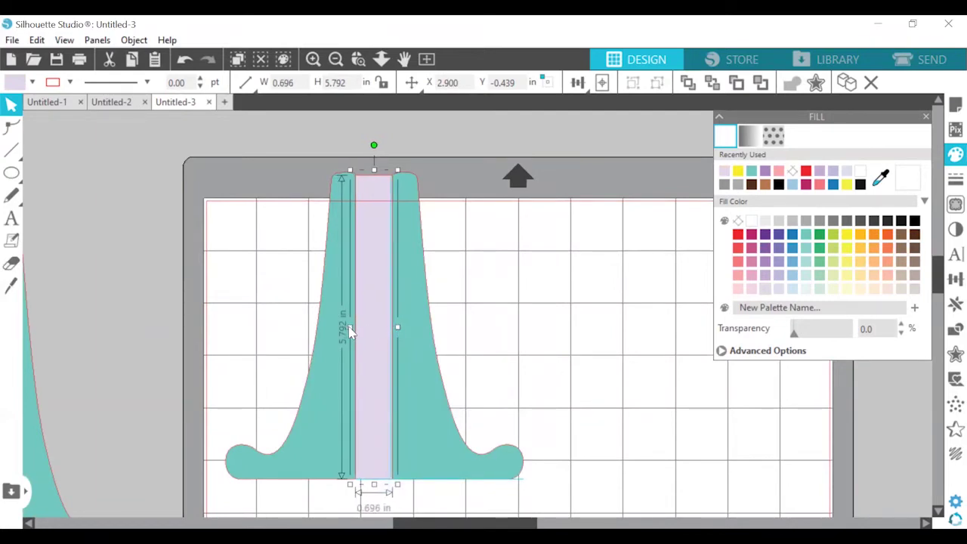
{"action": "left_click", "coordinate": [486, 281]}
{"action": "left_click", "coordinate": [383, 245]}
{"action": "left_click", "coordinate": [408, 266]}
{"action": "right_click", "coordinate": [408, 266]}
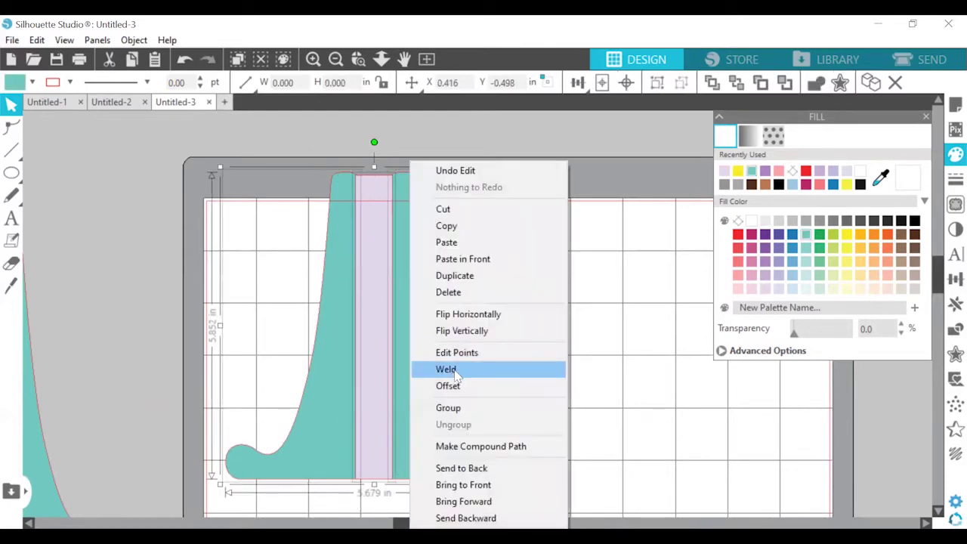
{"action": "left_click", "coordinate": [434, 370]}
- Send the welded stand backward twice, behind the dashed seam lines
{"action": "right_click", "coordinate": [391, 304]}
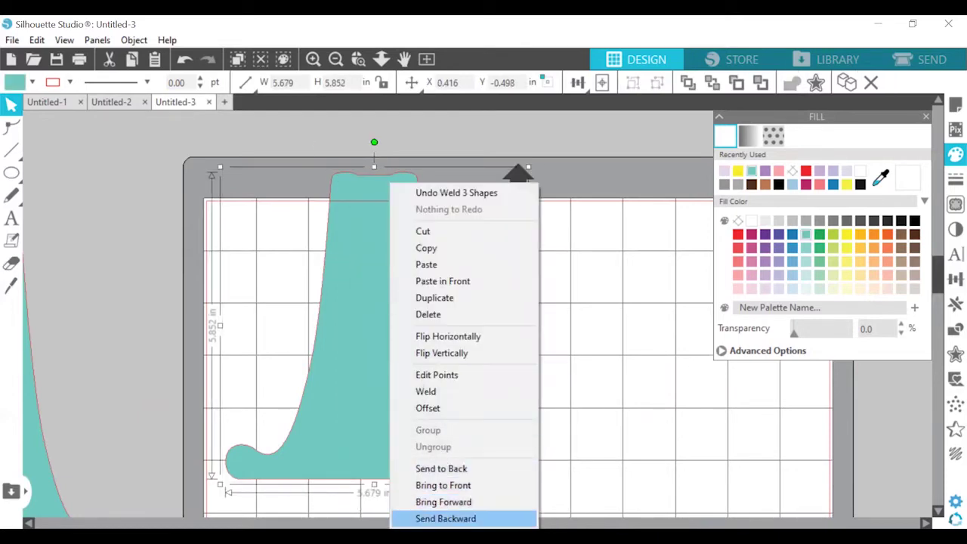
{"action": "left_click", "coordinate": [446, 519]}
{"action": "right_click", "coordinate": [410, 341]}
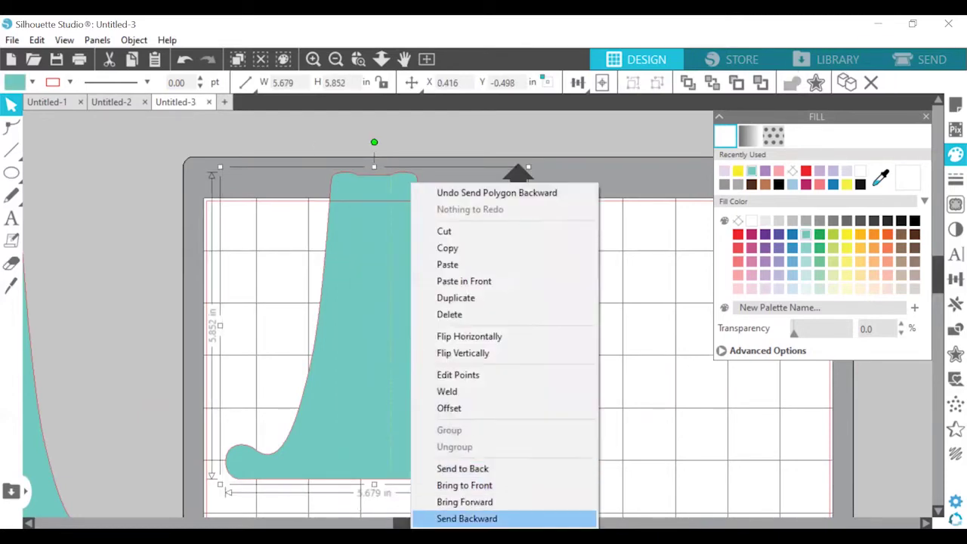
{"action": "left_click", "coordinate": [446, 518]}
- Set the line colour of the two dashed seam lines to red
{"action": "left_click", "coordinate": [358, 250]}
{"action": "left_click", "coordinate": [70, 81]}
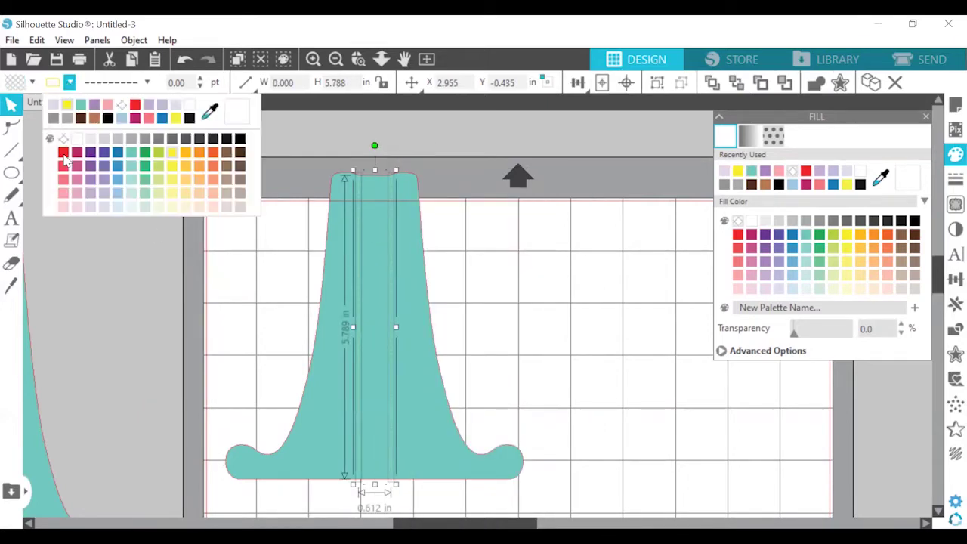
{"action": "left_click", "coordinate": [63, 152]}
{"action": "left_click", "coordinate": [70, 82]}
- Group the welded stand with its two dashed lines
{"action": "left_click", "coordinate": [319, 325]}
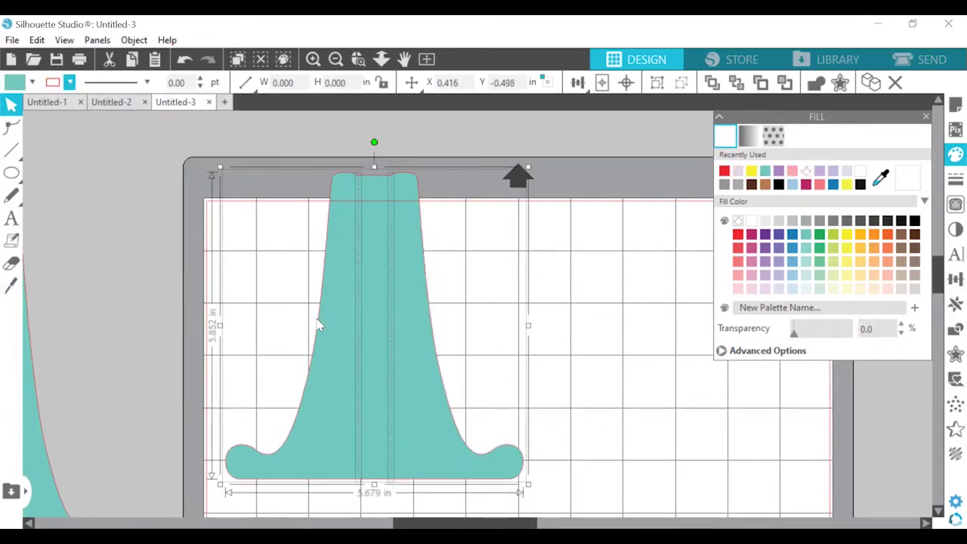
{"action": "right_click", "coordinate": [319, 324]}
{"action": "left_click", "coordinate": [354, 375]}
{"action": "left_click", "coordinate": [184, 59]}
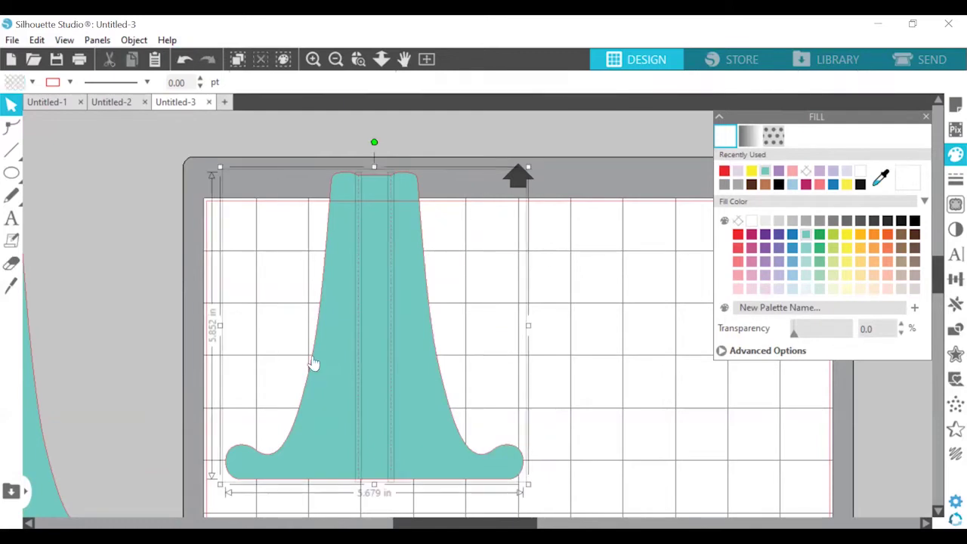
{"action": "right_click", "coordinate": [332, 367]}
{"action": "left_click", "coordinate": [367, 406]}
{"action": "scroll", "coordinate": [575, 281], "scroll_direction": "down", "scroll_amount": 3}
{"action": "left_click", "coordinate": [661, 276]}
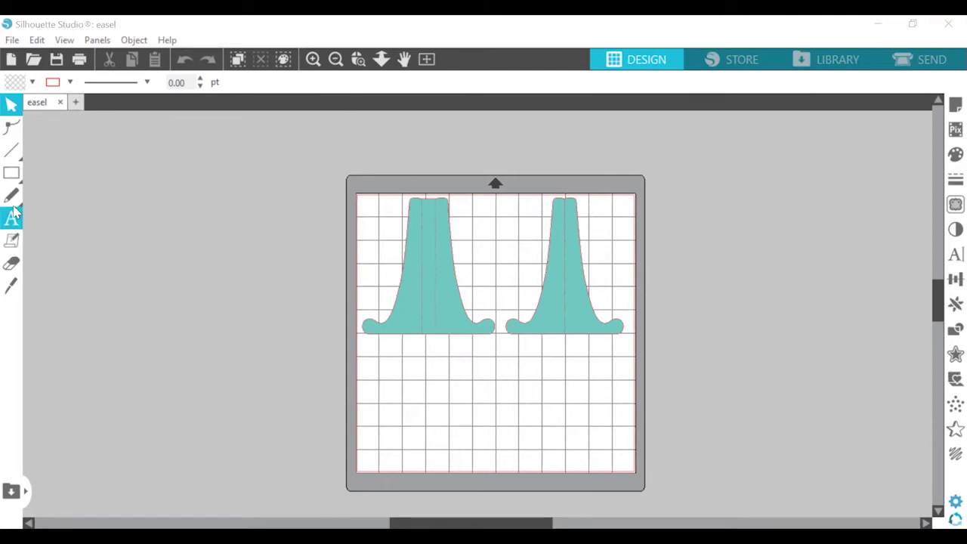
- Draw a rectangle below the two stands and set its size to 6 in wide by 4 in high
{"action": "left_click", "coordinate": [12, 173]}
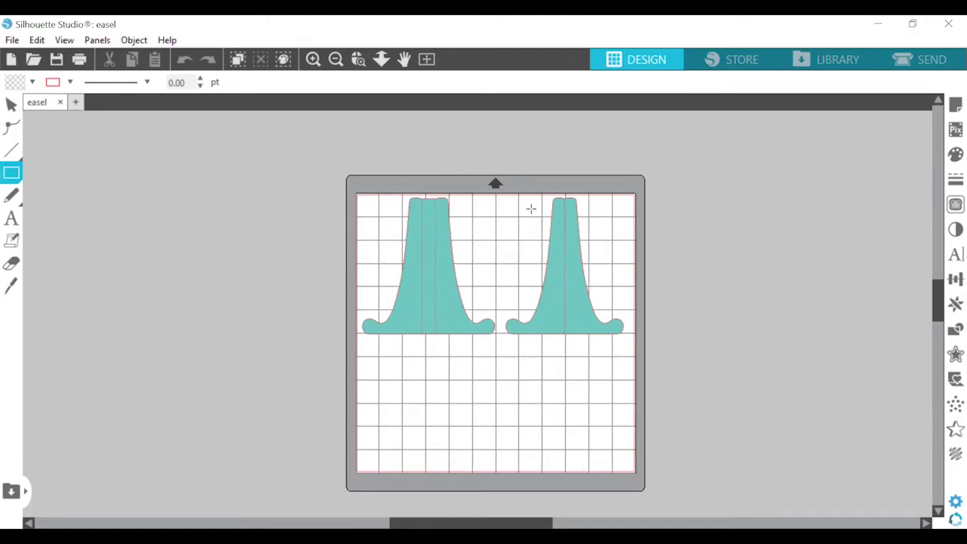
{"action": "mouse_move", "coordinate": [447, 358]}
{"action": "left_mouse_down"}
{"action": "mouse_move", "coordinate": [453, 430]}
{"action": "mouse_move", "coordinate": [581, 430]}
{"action": "left_mouse_up"}
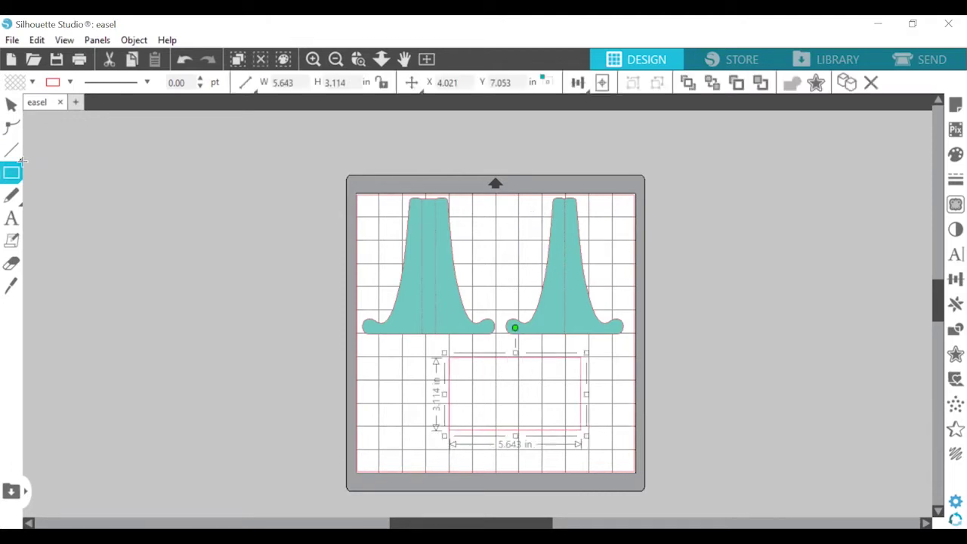
{"action": "double_click", "coordinate": [273, 83]}
{"action": "type", "text": "6"}
{"action": "key", "text": "Tab"}
{"action": "type", "text": "4"}
{"action": "key", "text": "Return"}
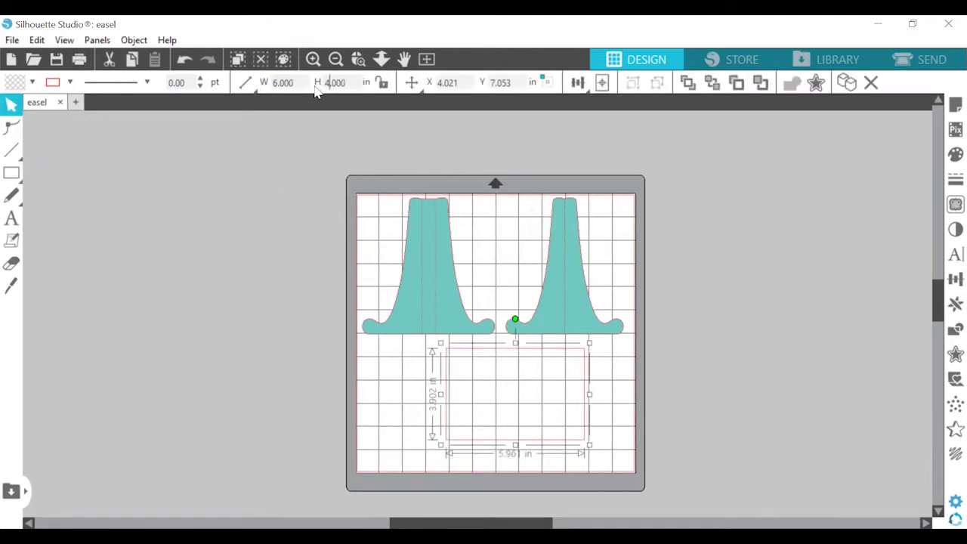
- Move the 6 by 4 in rectangle off the page to the right and place a copy of it underneath
{"action": "left_click_drag", "start_coordinate": [557, 363], "coordinate": [608, 240]}
{"action": "left_click_drag", "start_coordinate": [524, 225], "coordinate": [728, 226]}
{"action": "key", "text": "ctrl+c"}
{"action": "key", "text": "ctrl+v"}
{"action": "left_click_drag", "start_coordinate": [797, 343], "coordinate": [761, 439]}
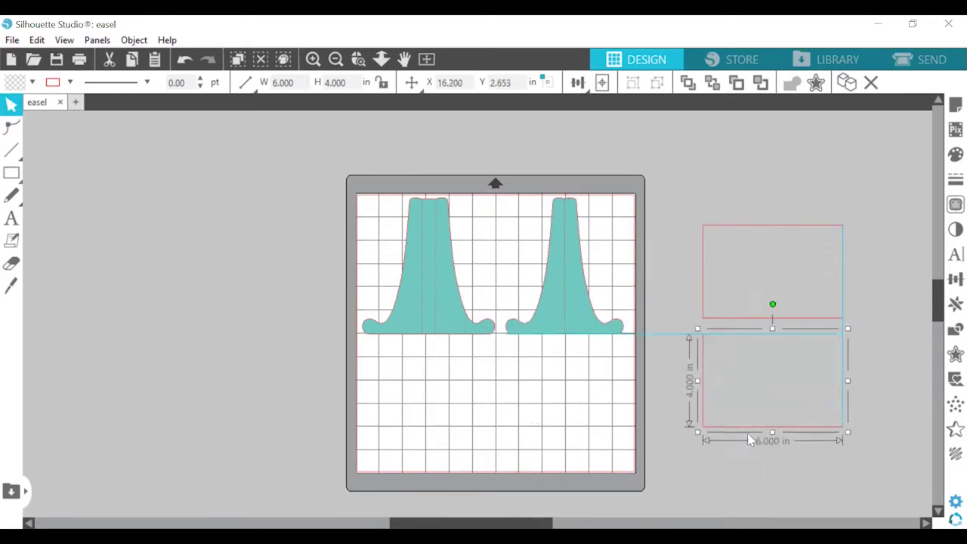
- Resize the lower rectangle to 7 in wide by 5 in high and place it around the 6 by 4 in one
{"action": "type", "text": "7"}
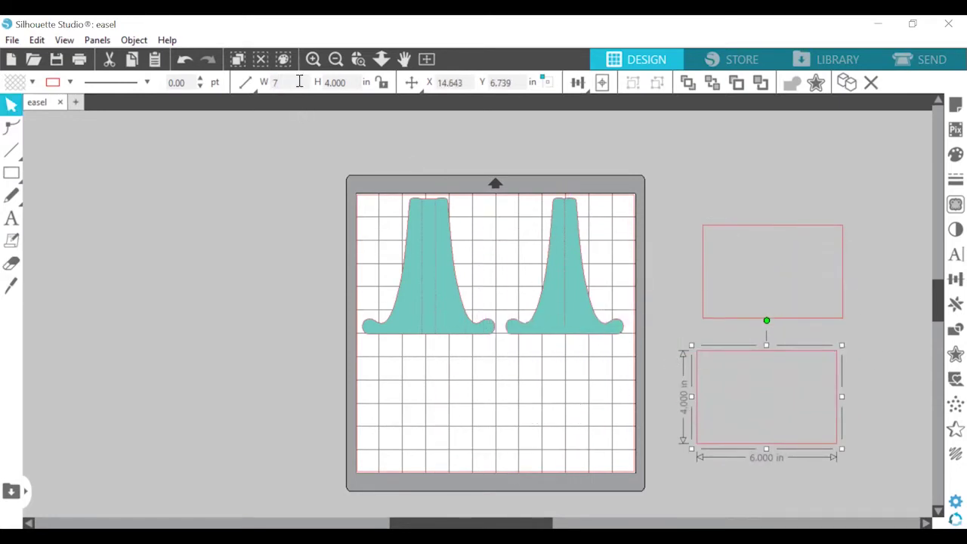
{"action": "left_click", "coordinate": [332, 81]}
{"action": "type", "text": "5"}
{"action": "key", "text": "Return"}
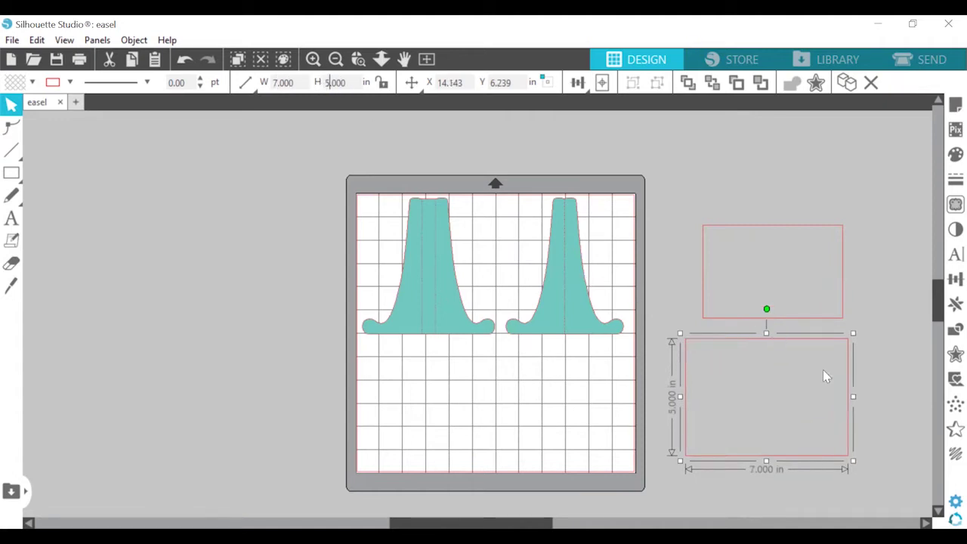
{"action": "left_click_drag", "start_coordinate": [825, 376], "coordinate": [850, 252]}
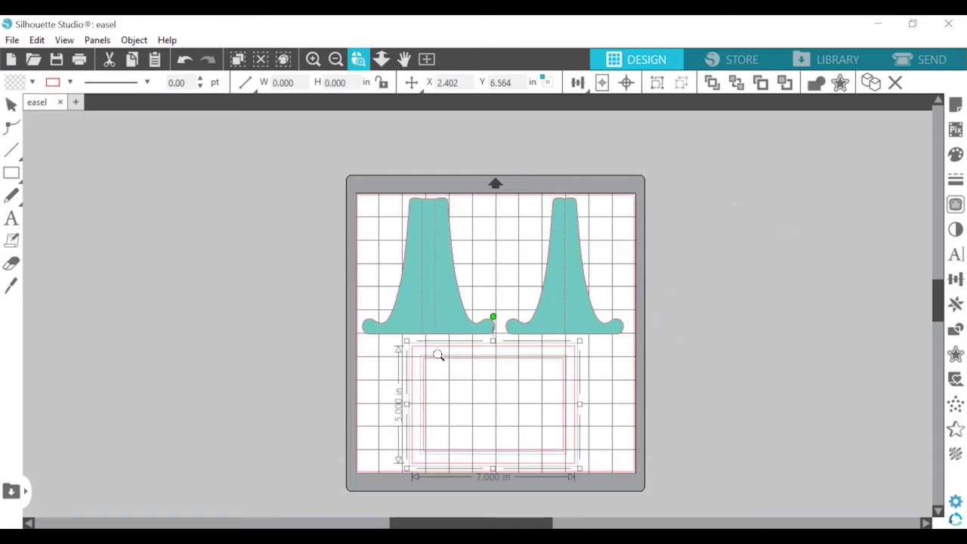
- Draw a diagonal line about 0.68 in wide and high across the inner rectangle's top-left corner
{"action": "left_click", "coordinate": [437, 364]}
{"action": "scroll", "coordinate": [441, 355], "scroll_direction": "down", "scroll_amount": 3}
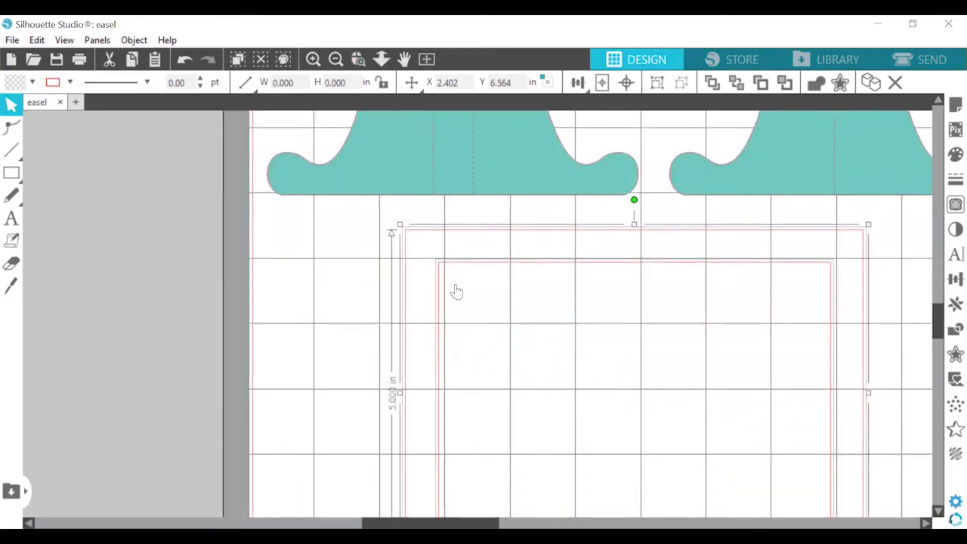
{"action": "left_click", "coordinate": [180, 280]}
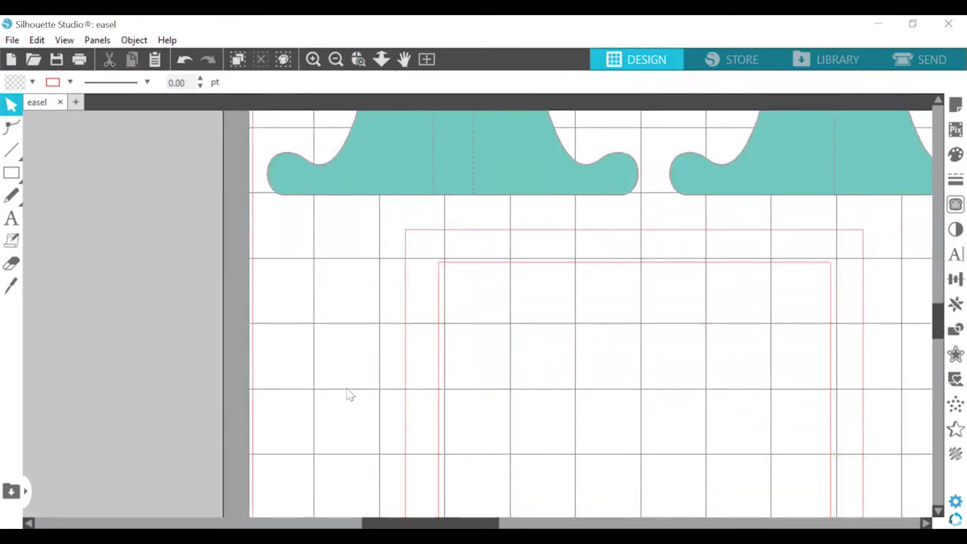
{"action": "scroll", "coordinate": [492, 251], "scroll_direction": "right", "scroll_amount": 4}
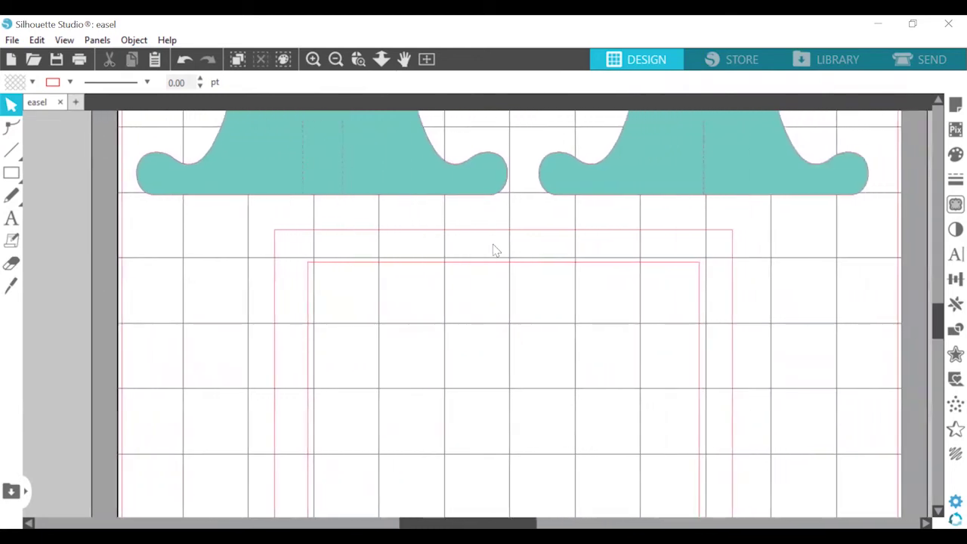
{"action": "scroll", "coordinate": [492, 251], "scroll_direction": "down", "scroll_amount": 3}
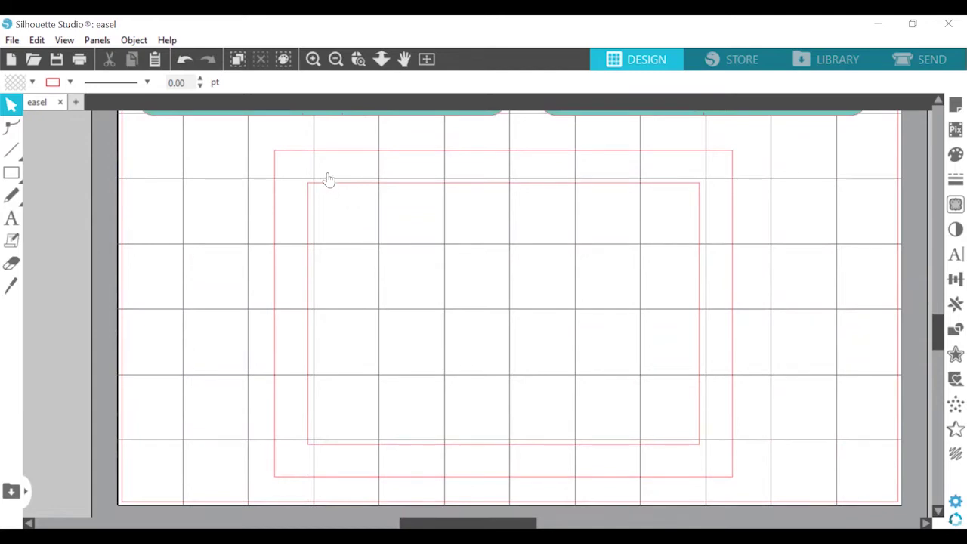
{"action": "left_click", "coordinate": [956, 179]}
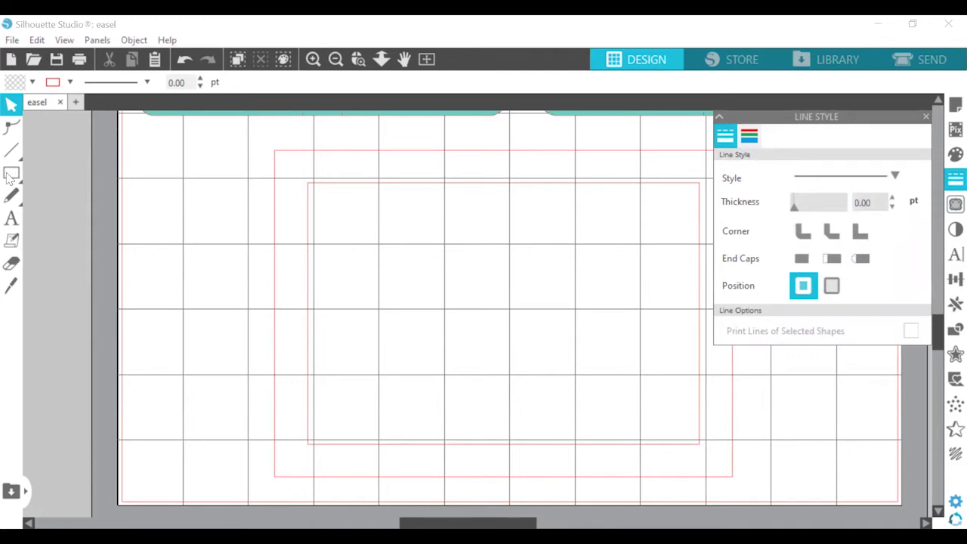
{"action": "left_click", "coordinate": [11, 151]}
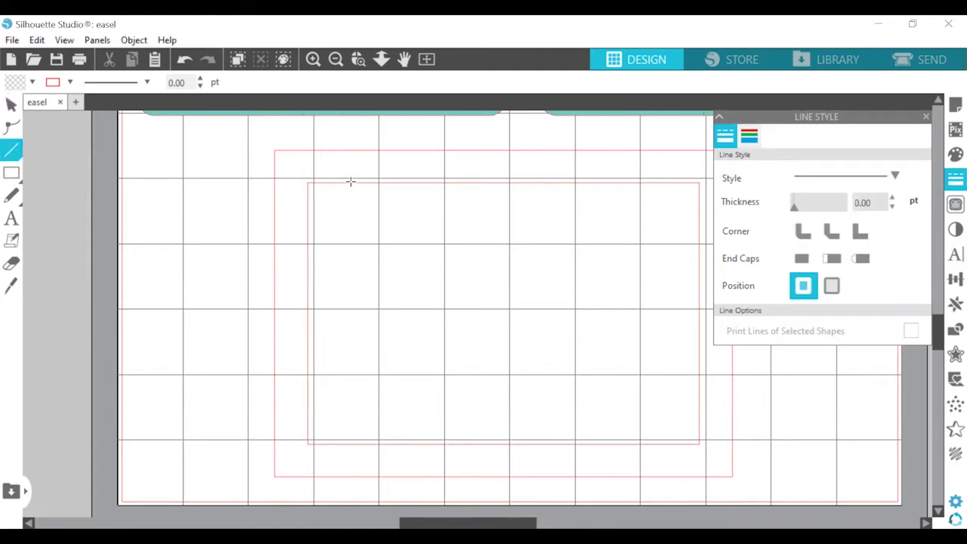
{"action": "left_click_drag", "start_coordinate": [351, 181], "coordinate": [308, 231]}
{"action": "left_click", "coordinate": [12, 105]}
{"action": "scroll", "coordinate": [477, 208], "scroll_direction": "up", "scroll_amount": 3}
{"action": "scroll", "coordinate": [443, 432], "scroll_direction": "left", "scroll_amount": 3}
{"action": "scroll", "coordinate": [443, 432], "scroll_direction": "up", "scroll_amount": 1}
{"action": "left_click", "coordinate": [311, 233]}
- Duplicate the diagonal corner line and align the copy to the bottom-right corner of the 6 by 4 in rectangle
{"action": "left_click", "coordinate": [334, 63]}
{"action": "scroll", "coordinate": [471, 430], "scroll_direction": "right", "scroll_amount": 3}
{"action": "left_click", "coordinate": [955, 304]}
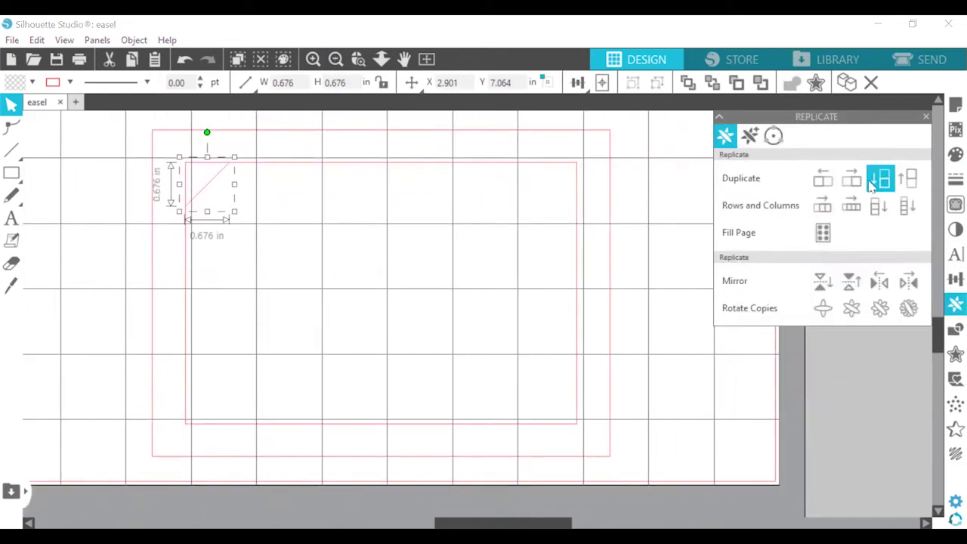
{"action": "left_click", "coordinate": [852, 180]}
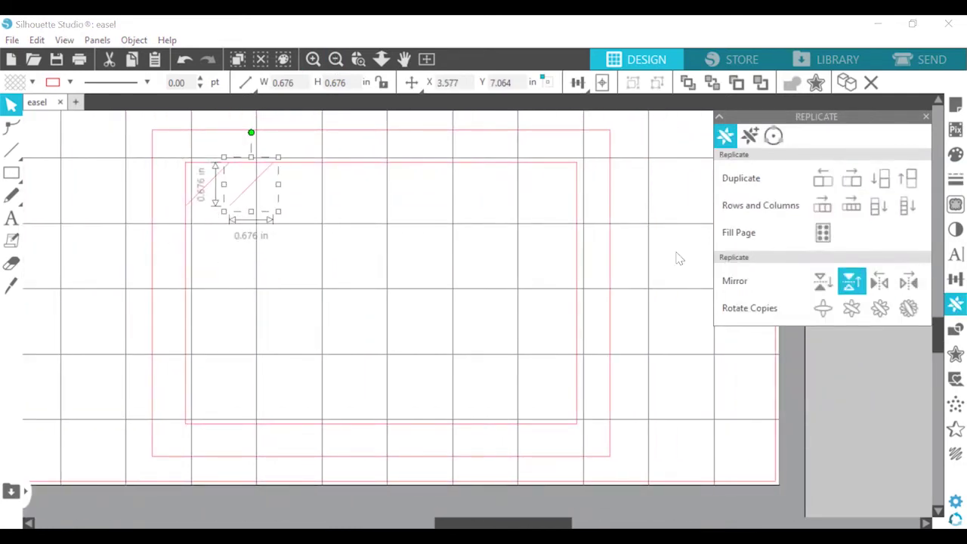
{"action": "left_click", "coordinate": [576, 185]}
{"action": "left_click", "coordinate": [956, 280]}
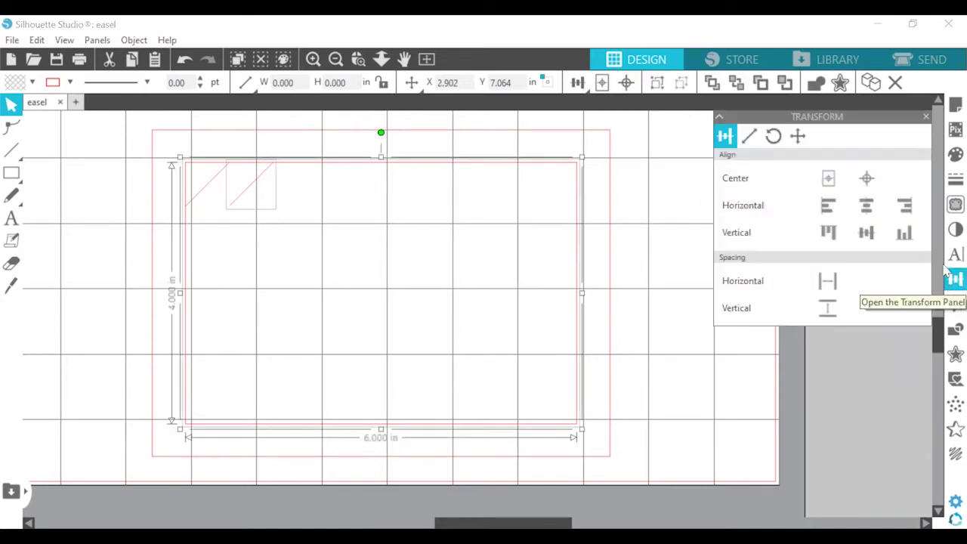
{"action": "left_click", "coordinate": [916, 212]}
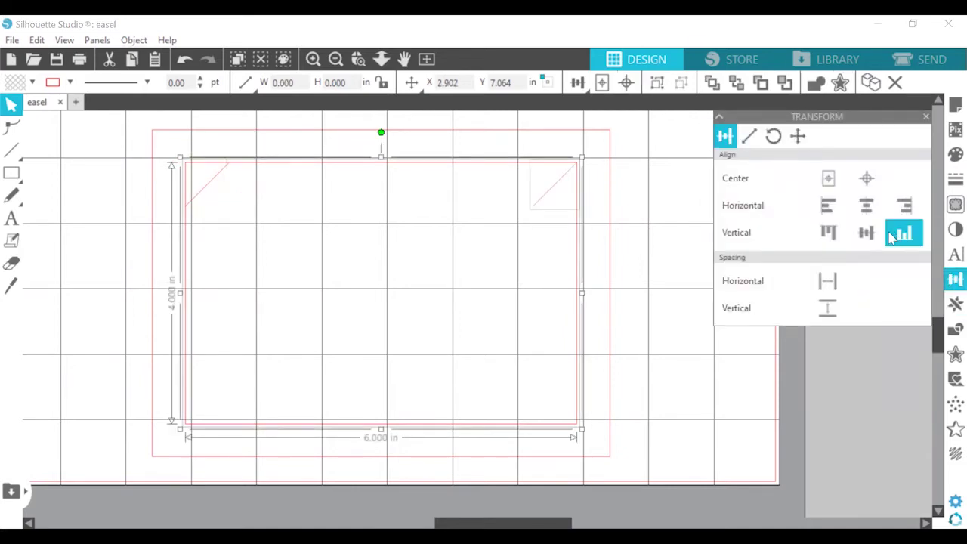
{"action": "left_click", "coordinate": [903, 235]}
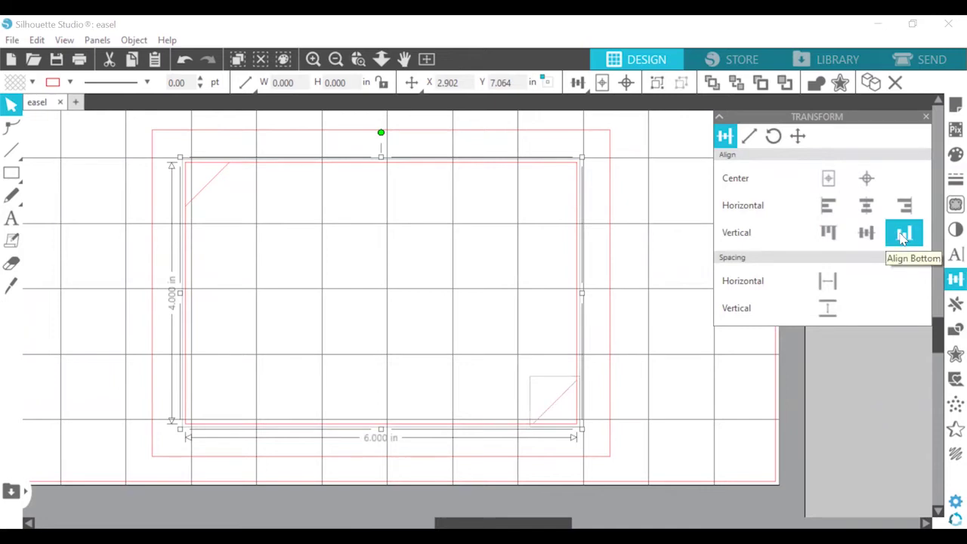
{"action": "left_click", "coordinate": [652, 348]}
- Mirror the bottom-right corner line to its left and align the mirrored copy to the inner rectangle's top-right corner
{"action": "left_click", "coordinate": [557, 411]}
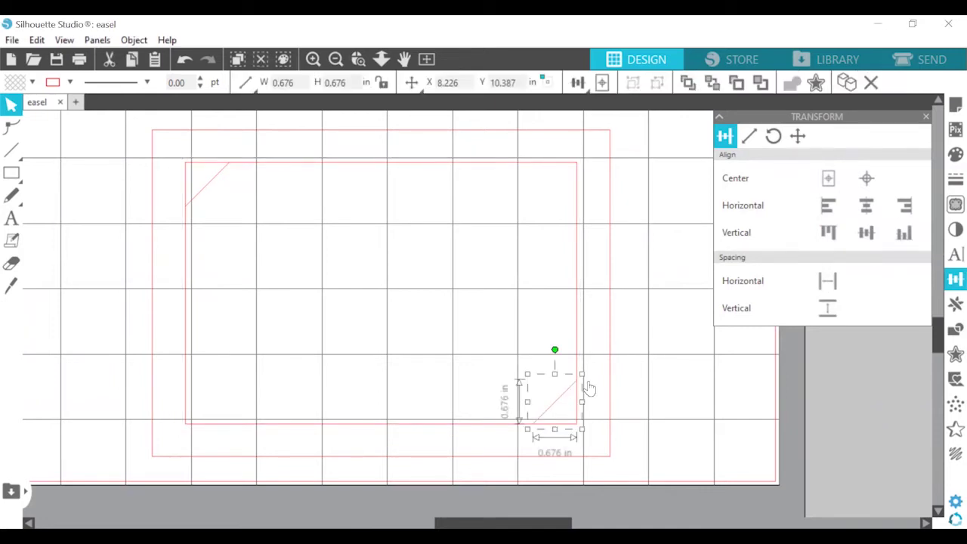
{"action": "left_click", "coordinate": [956, 303]}
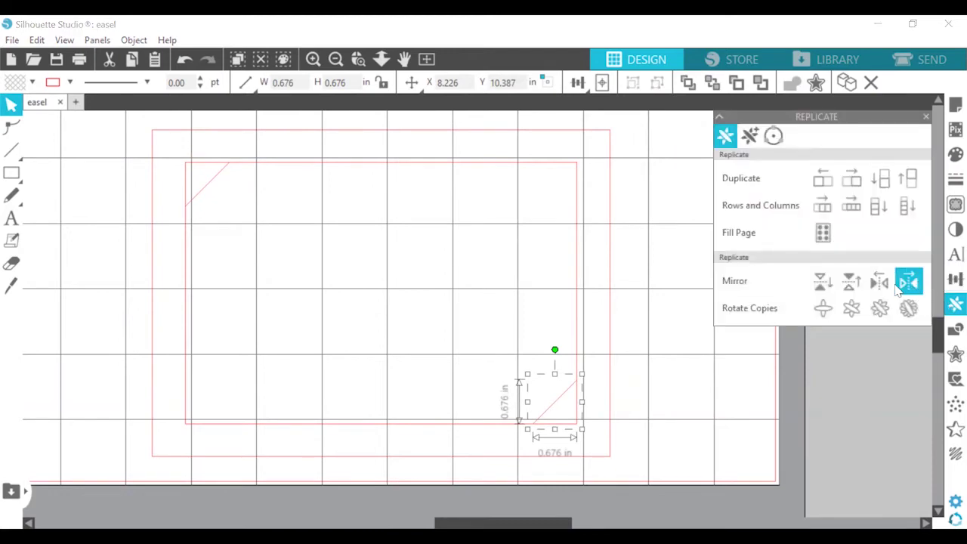
{"action": "left_click", "coordinate": [878, 284]}
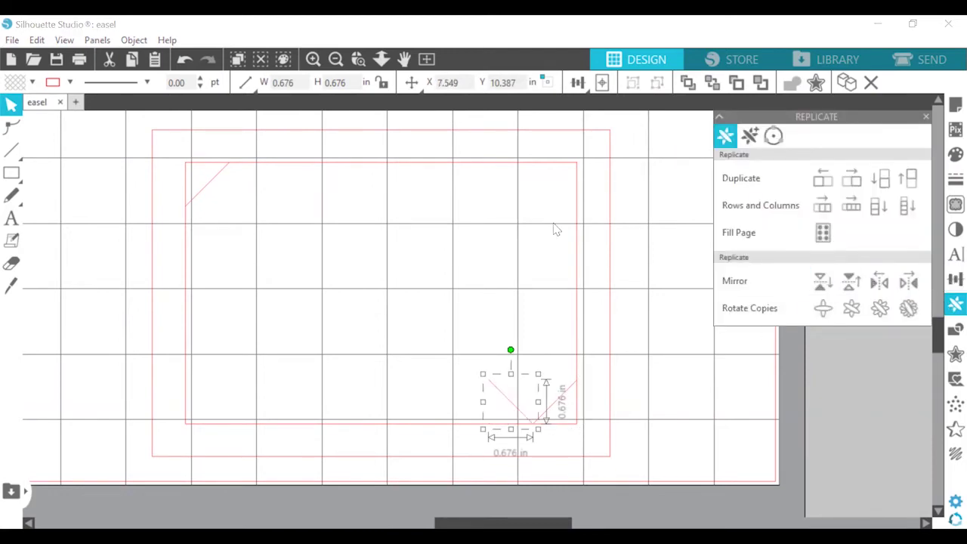
{"action": "left_click", "coordinate": [499, 165]}
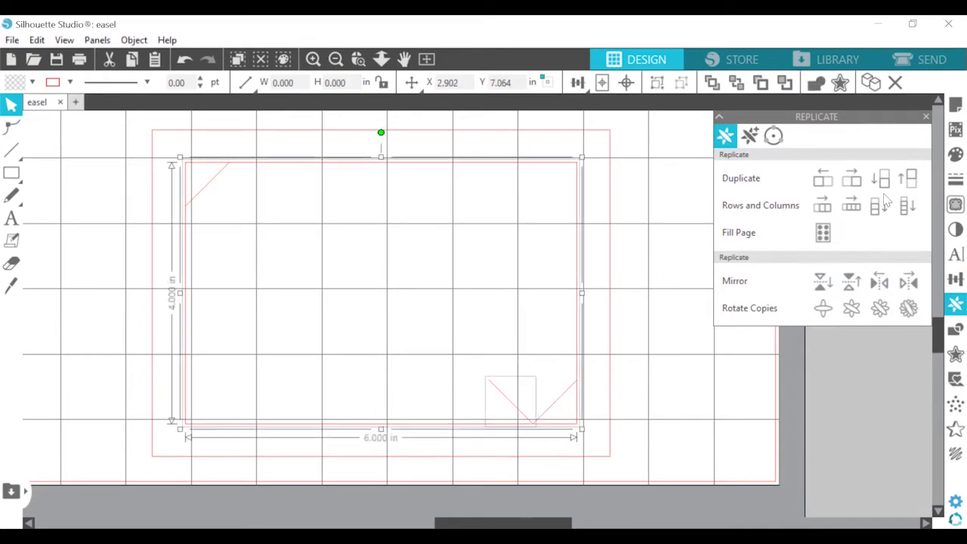
{"action": "left_click", "coordinate": [956, 279]}
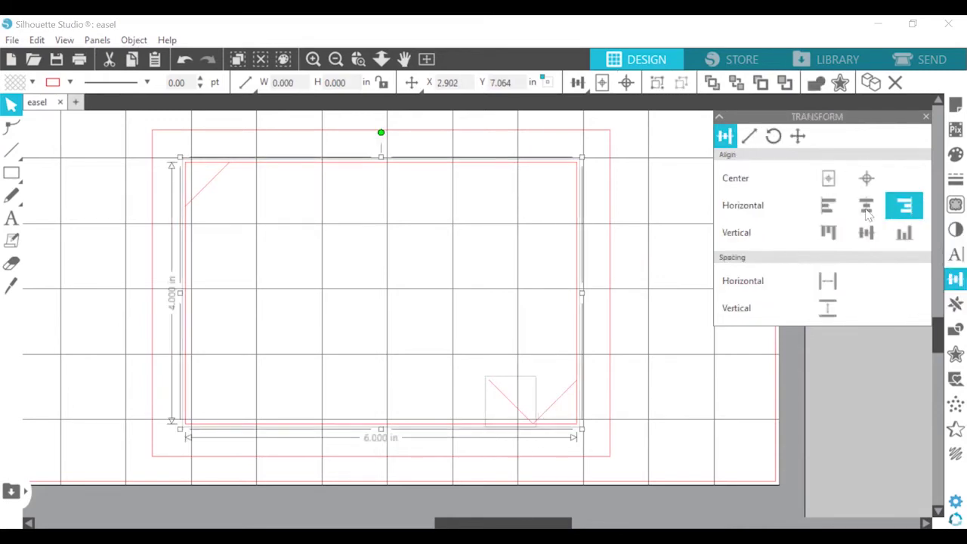
{"action": "left_click", "coordinate": [866, 205]}
{"action": "left_click", "coordinate": [829, 233]}
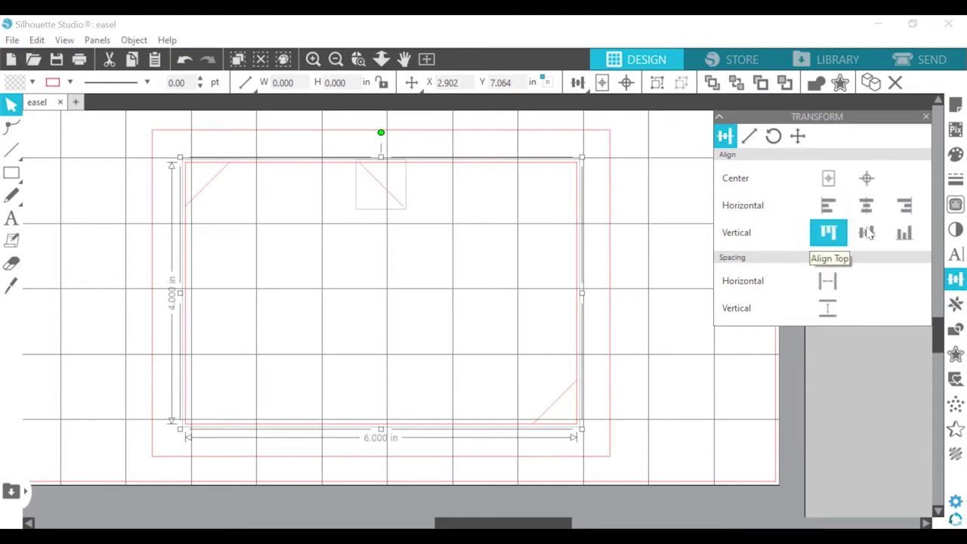
{"action": "left_click", "coordinate": [906, 208]}
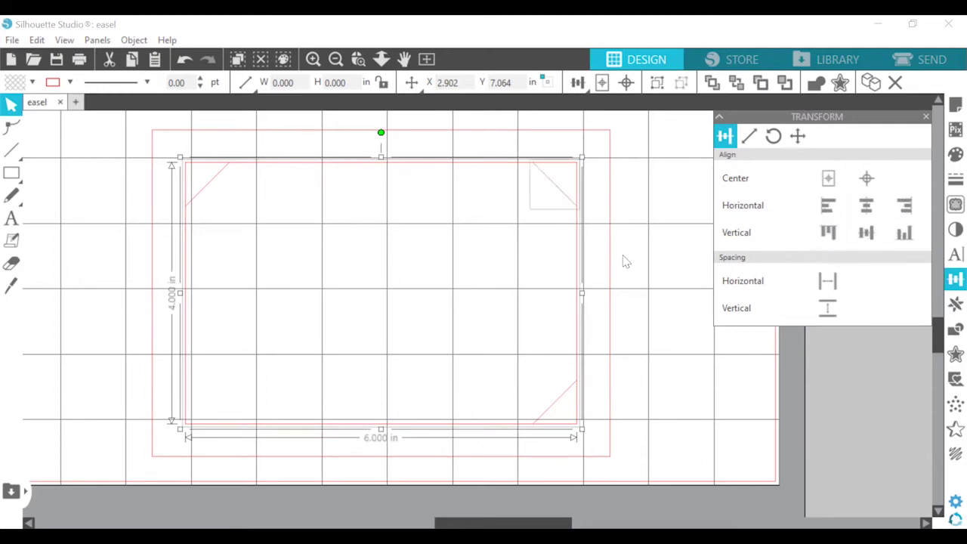
- Duplicate the top-right corner line to its left and align the copy to the inner rectangle's bottom-left corner
{"action": "left_click", "coordinate": [557, 184]}
{"action": "key", "text": "ctrl+Left"}
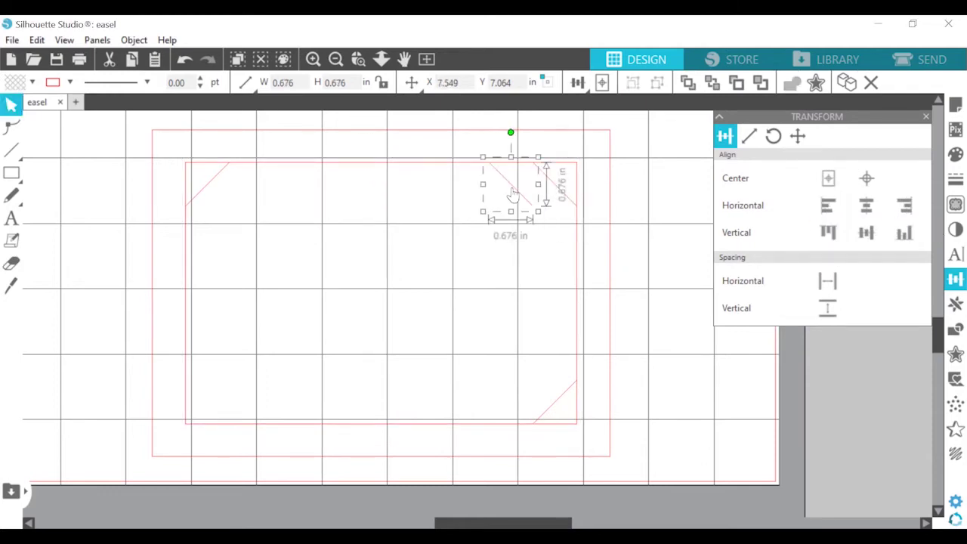
{"action": "left_click", "coordinate": [421, 162]}
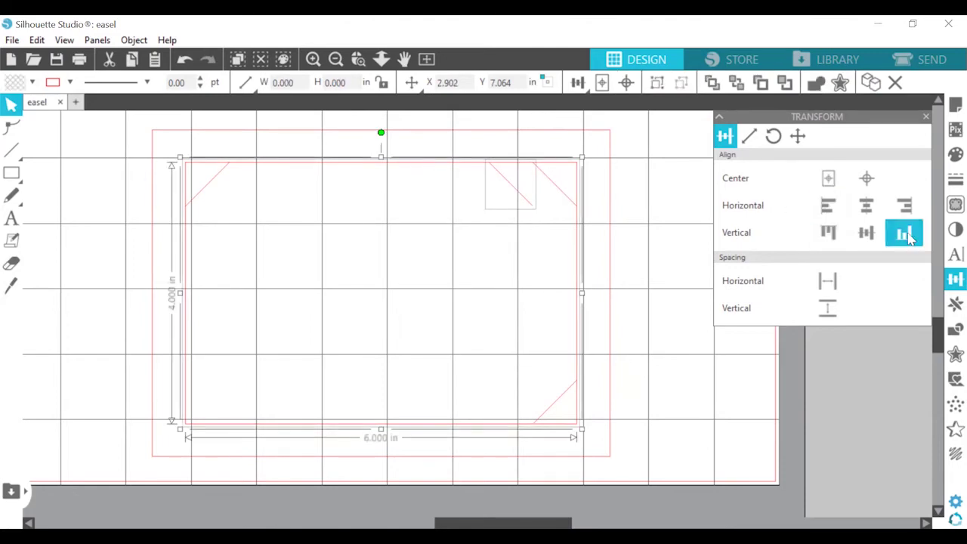
{"action": "left_click", "coordinate": [835, 209]}
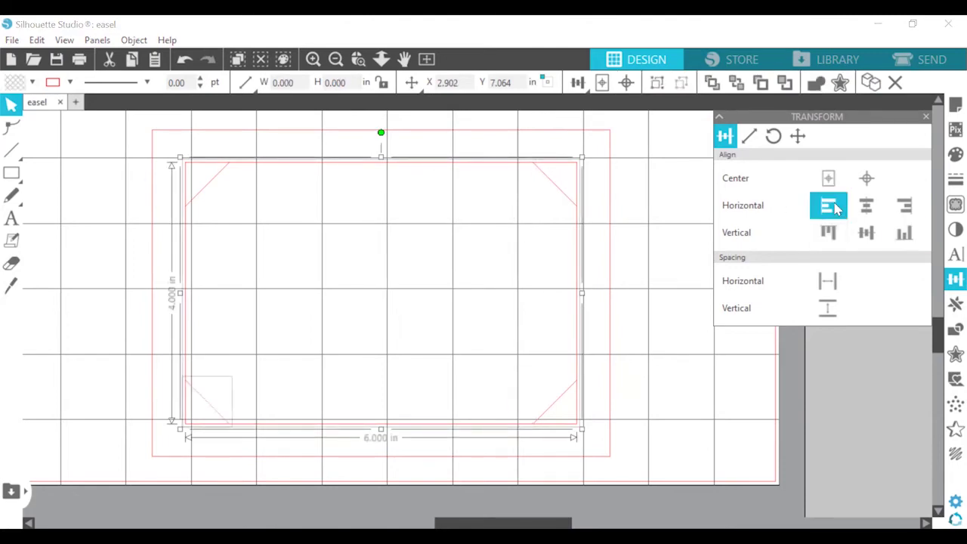
{"action": "left_click", "coordinate": [626, 279]}
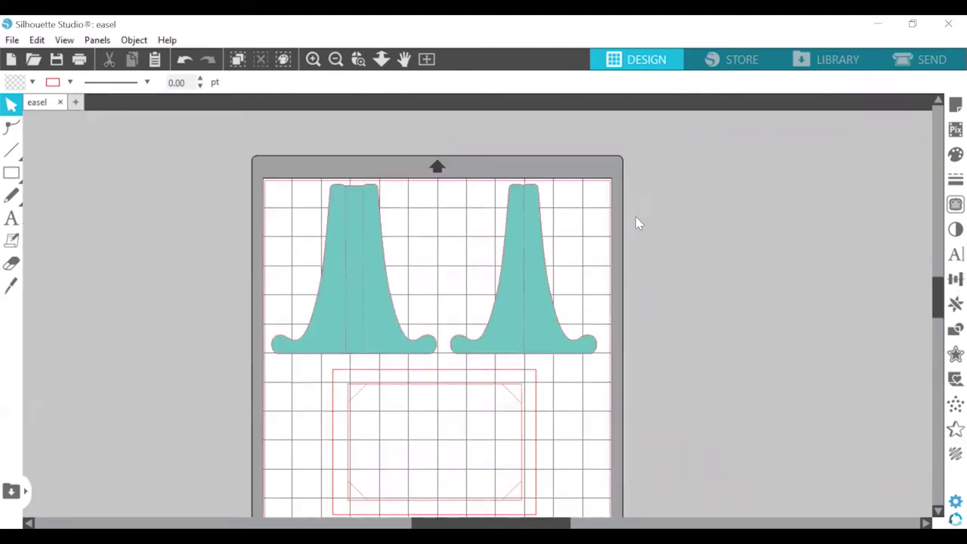
- Move both teal easel stands off the page to the left
{"action": "left_click", "coordinate": [516, 289]}
{"action": "left_click", "coordinate": [356, 264], "text": "shift"}
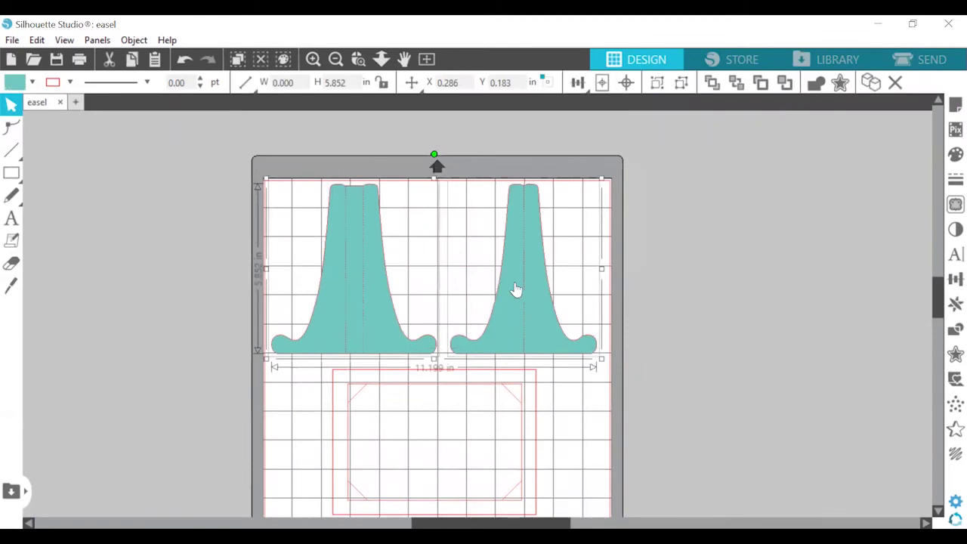
{"action": "left_click_drag", "start_coordinate": [516, 290], "coordinate": [126, 276]}
- Move the 7 by 5 in card with its inner rectangle and corner lines up to the top of the page
{"action": "scroll", "coordinate": [439, 385], "scroll_direction": "down", "scroll_amount": 3}
{"action": "left_click_drag", "start_coordinate": [552, 287], "coordinate": [319, 457]}
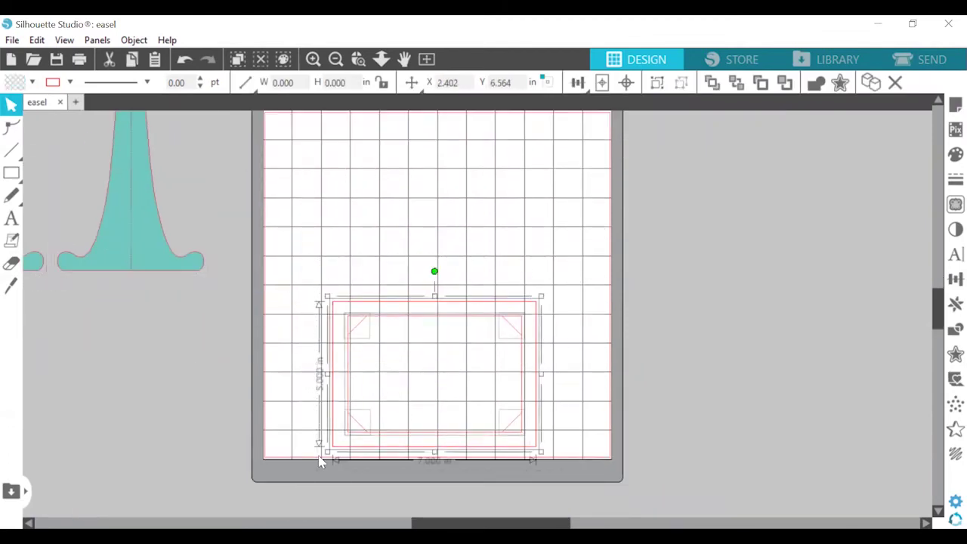
{"action": "scroll", "coordinate": [318, 462], "scroll_direction": "up", "scroll_amount": 1}
{"action": "left_click_drag", "start_coordinate": [523, 408], "coordinate": [534, 231]}
{"action": "left_click", "coordinate": [611, 226]}
- Copy the whole 7 by 5 in card and place the copy directly below the original
{"action": "left_click_drag", "start_coordinate": [574, 159], "coordinate": [327, 333]}
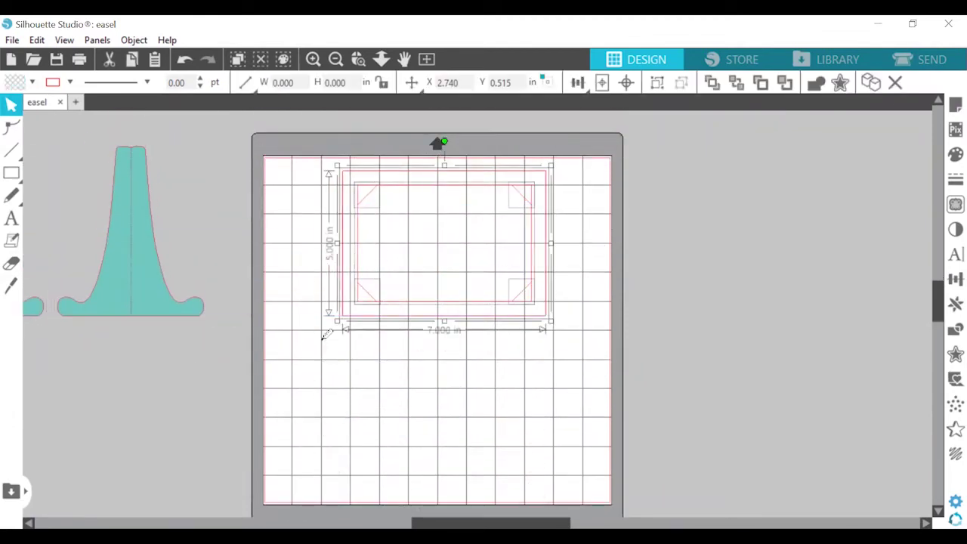
{"action": "key", "text": "ctrl+c"}
{"action": "key", "text": "ctrl+v"}
{"action": "left_click_drag", "start_coordinate": [574, 289], "coordinate": [548, 414]}
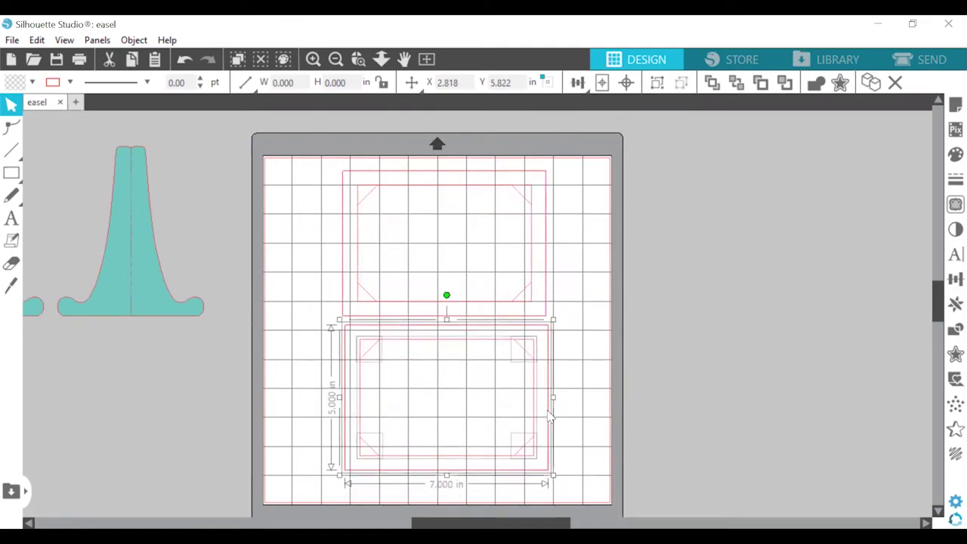
- Delete the four diagonal corner lines from the lower card
{"action": "left_click", "coordinate": [575, 396]}
{"action": "left_click", "coordinate": [525, 347]}
{"action": "key", "text": "Delete"}
{"action": "left_click", "coordinate": [369, 349]}
{"action": "key", "text": "Delete"}
{"action": "left_click", "coordinate": [370, 446]}
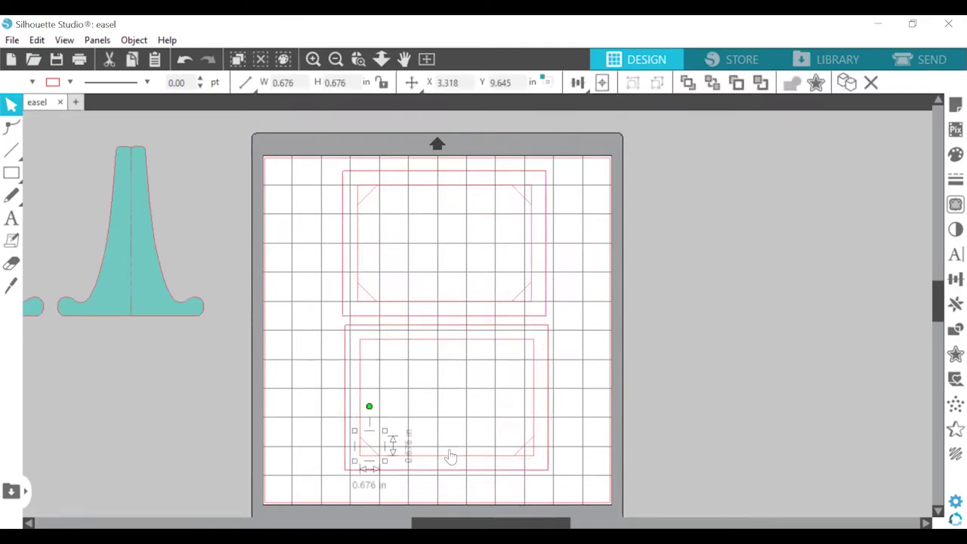
{"action": "key", "text": "Delete"}
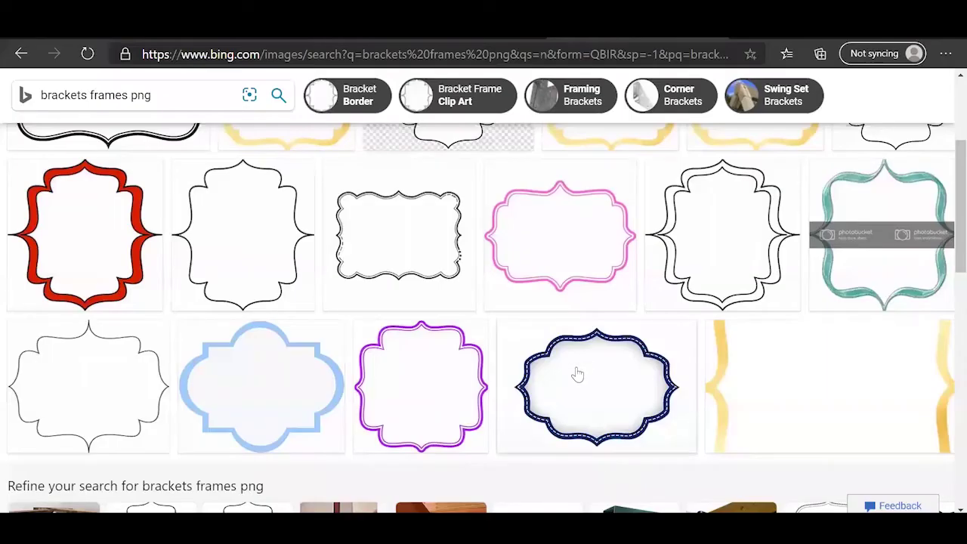
- Switch to the browser and look through the Bing image results for "brackets frames png" for a plain outline frame
{"action": "scroll", "coordinate": [574, 374], "scroll_direction": "down", "scroll_amount": 1}
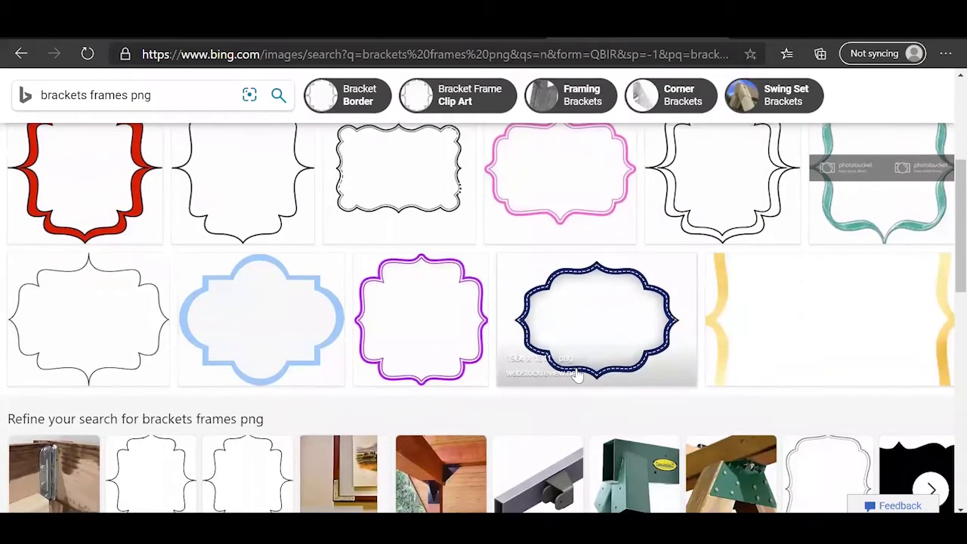
{"action": "scroll", "coordinate": [600, 144], "scroll_direction": "down", "scroll_amount": 5}
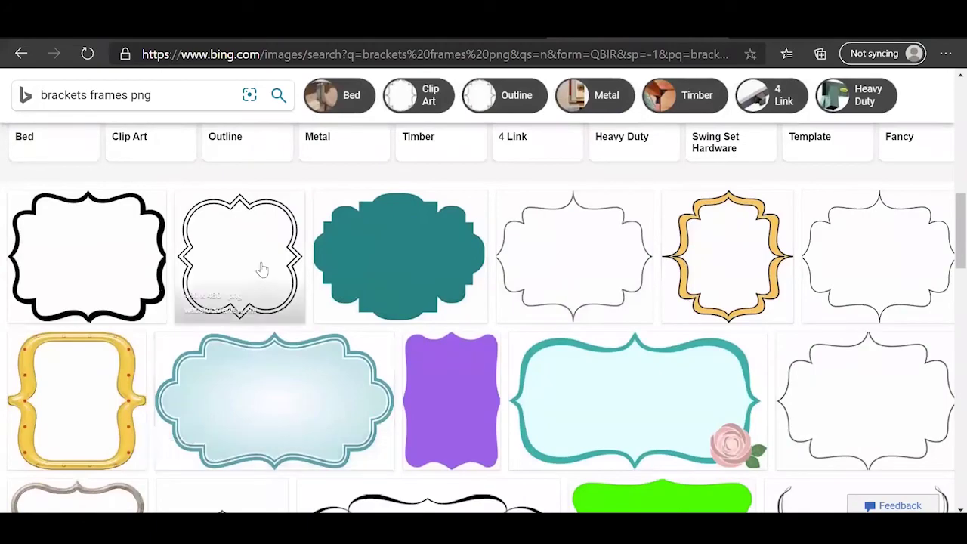
{"action": "scroll", "coordinate": [264, 270], "scroll_direction": "down", "scroll_amount": 2}
{"action": "scroll", "coordinate": [272, 273], "scroll_direction": "up", "scroll_amount": 2}
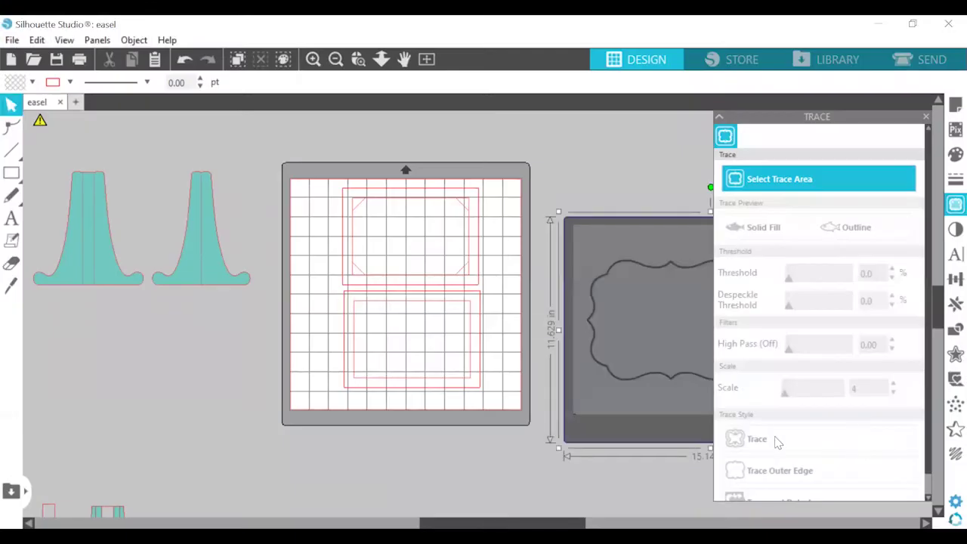
- In Silhouette Studio, trace the outline of the bracket frame picture and move the original picture away from the traced shape
{"action": "left_click_drag", "start_coordinate": [816, 277], "coordinate": [837, 278]}
{"action": "left_click", "coordinate": [760, 439]}
{"action": "left_click", "coordinate": [926, 117]}
{"action": "left_click_drag", "start_coordinate": [647, 401], "coordinate": [824, 270]}
- Place the traced bracket frame on the lower card and scale it to roughly cover the inner rectangle
{"action": "mouse_move", "coordinate": [711, 319]}
{"action": "left_mouse_down"}
{"action": "mouse_move", "coordinate": [494, 360]}
{"action": "mouse_move", "coordinate": [458, 343]}
{"action": "left_mouse_up"}
{"action": "left_click_drag", "start_coordinate": [506, 445], "coordinate": [440, 390]}
{"action": "left_click_drag", "start_coordinate": [435, 335], "coordinate": [459, 346]}
{"action": "left_click_drag", "start_coordinate": [463, 401], "coordinate": [478, 413]}
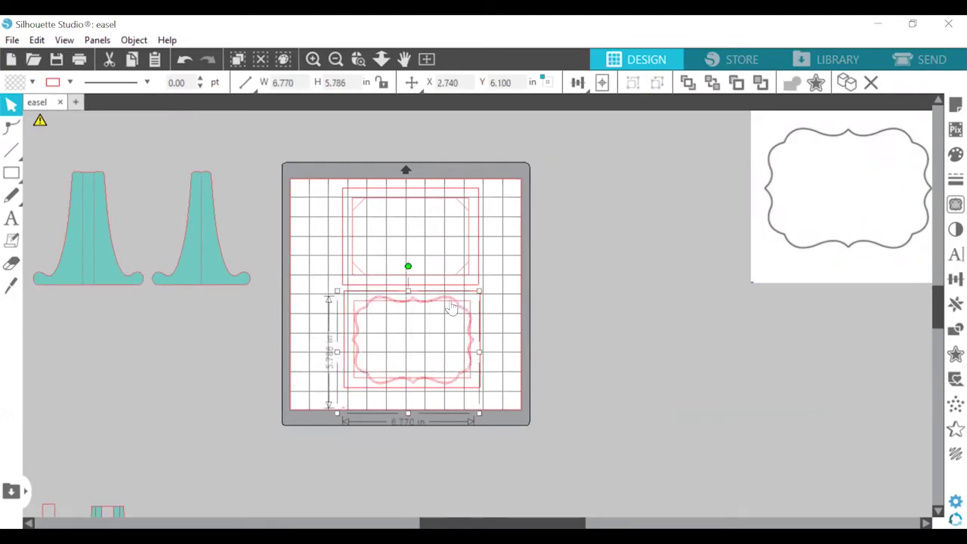
- Select the lower card together with its inner rectangle and bracket frame, and fill them with coral pink
{"action": "scroll", "coordinate": [449, 306], "scroll_direction": "up", "scroll_amount": 1}
{"action": "left_click", "coordinate": [313, 59]}
{"action": "left_click", "coordinate": [955, 329]}
{"action": "left_click", "coordinate": [185, 59]}
{"action": "left_click_drag", "start_coordinate": [600, 257], "coordinate": [233, 449]}
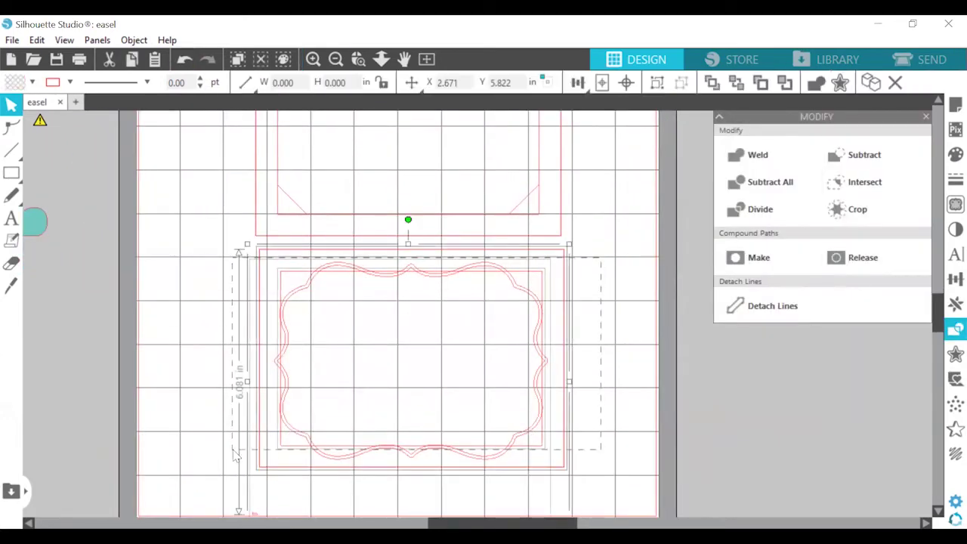
{"action": "left_click", "coordinate": [956, 154]}
{"action": "left_click", "coordinate": [724, 170]}
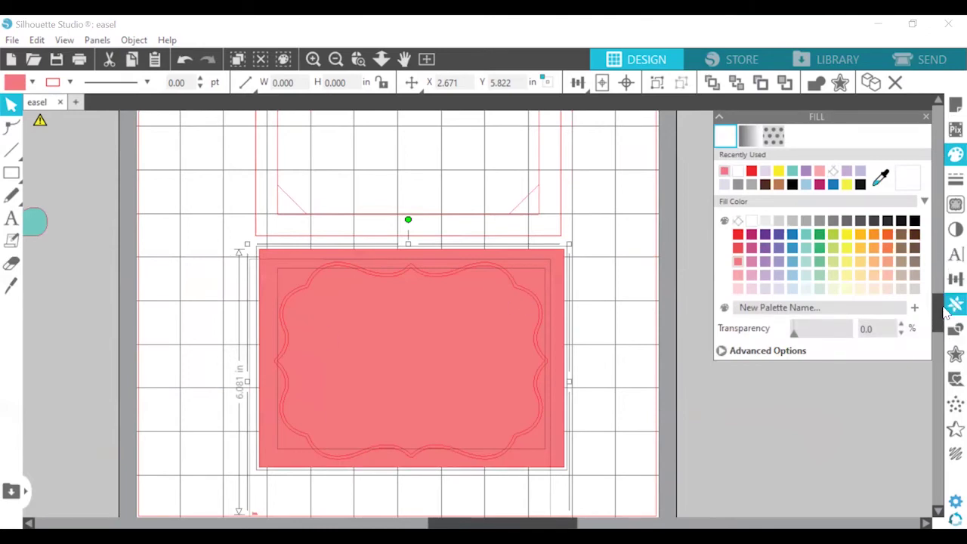
- Cut the bracket frame outline out of the pink card and move the cut card aside to the right
{"action": "left_click", "coordinate": [955, 328]}
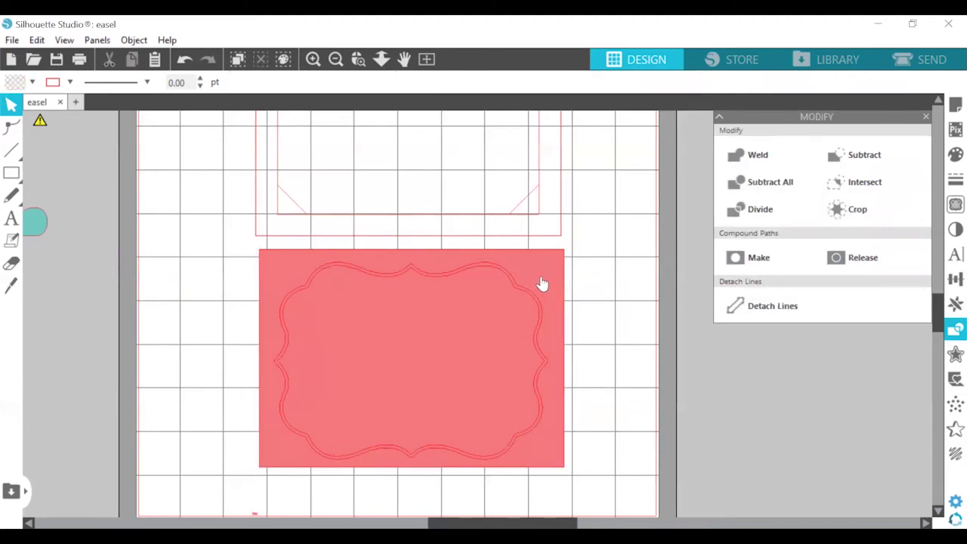
{"action": "left_click_drag", "start_coordinate": [548, 282], "coordinate": [877, 305]}
{"action": "left_click", "coordinate": [580, 277]}
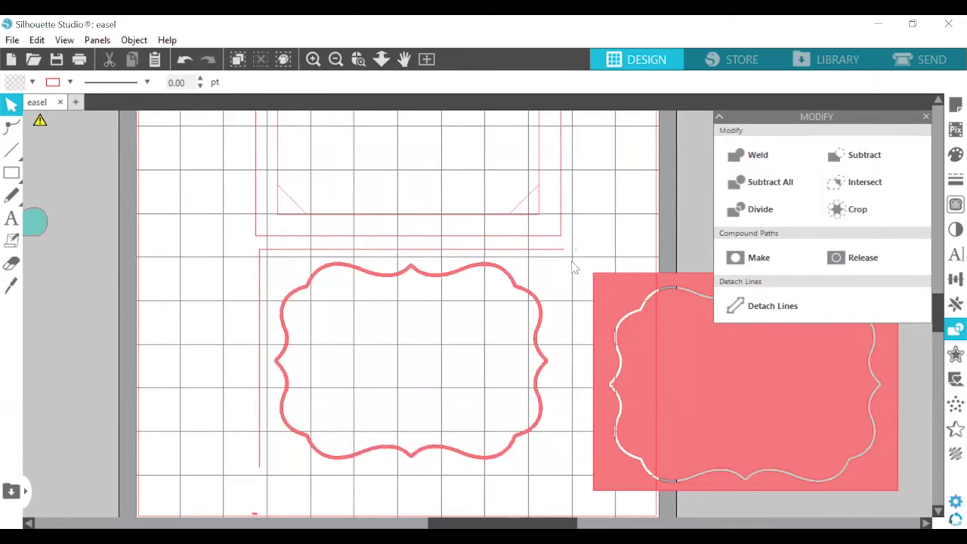
- Delete the leftover frame and line pieces and move the cut pink card back below the upper card
{"action": "left_click_drag", "start_coordinate": [571, 261], "coordinate": [205, 425]}
{"action": "key", "text": "Delete"}
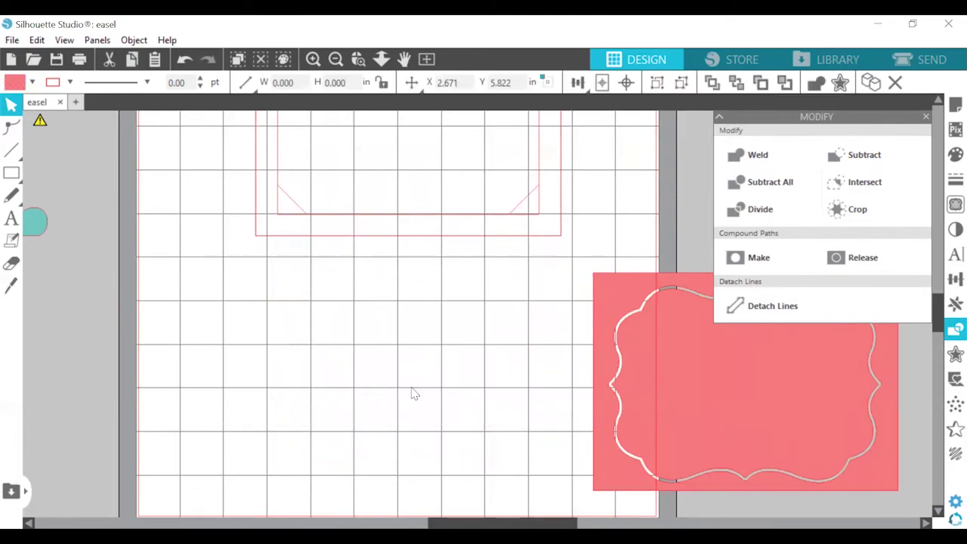
{"action": "left_click_drag", "start_coordinate": [678, 373], "coordinate": [345, 366]}
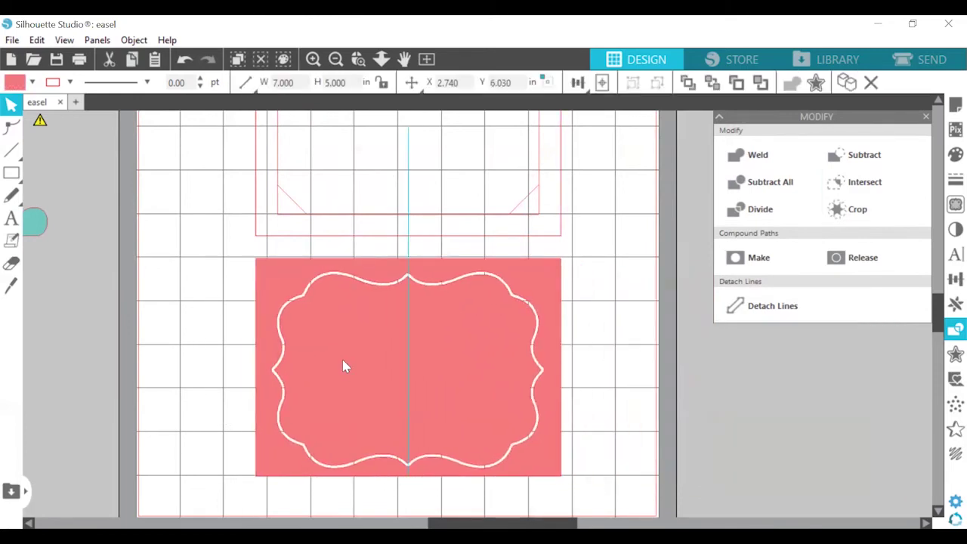
- Release the pink card's compound path to separate the bracket shapes from the 7 by 5 in rectangle
{"action": "left_click", "coordinate": [365, 453]}
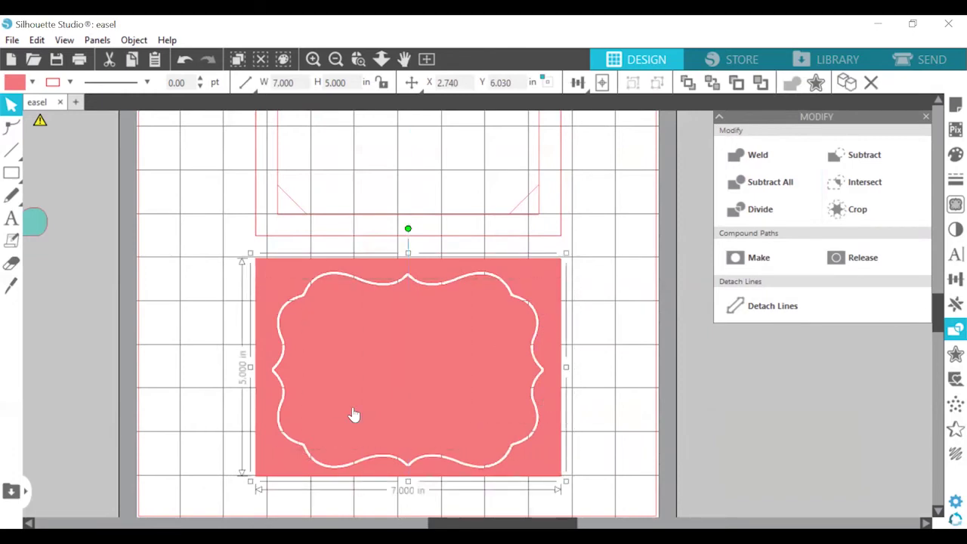
{"action": "right_click", "coordinate": [354, 415]}
{"action": "left_click", "coordinate": [389, 324]}
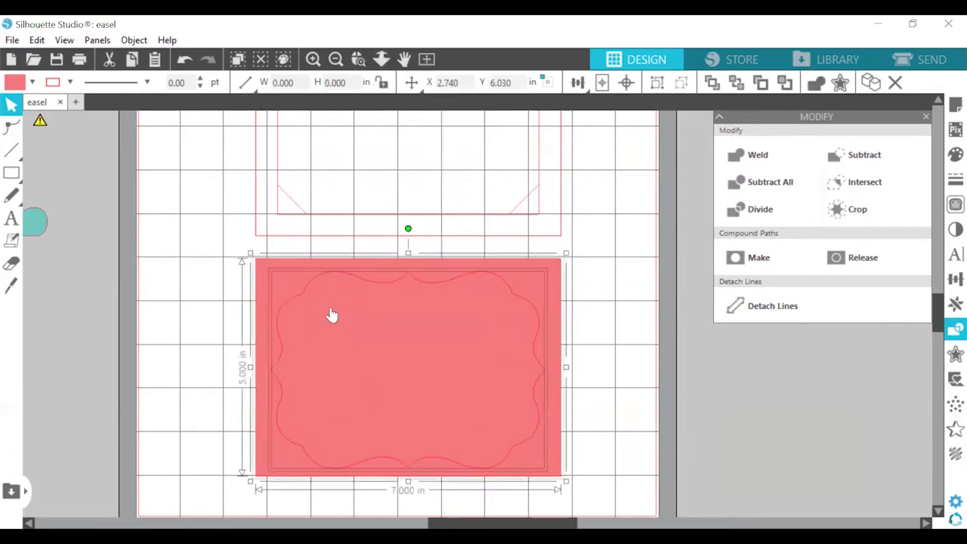
{"action": "mouse_move", "coordinate": [351, 331]}
{"action": "left_mouse_down"}
{"action": "mouse_move", "coordinate": [377, 330]}
{"action": "mouse_move", "coordinate": [355, 330]}
{"action": "left_mouse_up"}
{"action": "left_click", "coordinate": [591, 287]}
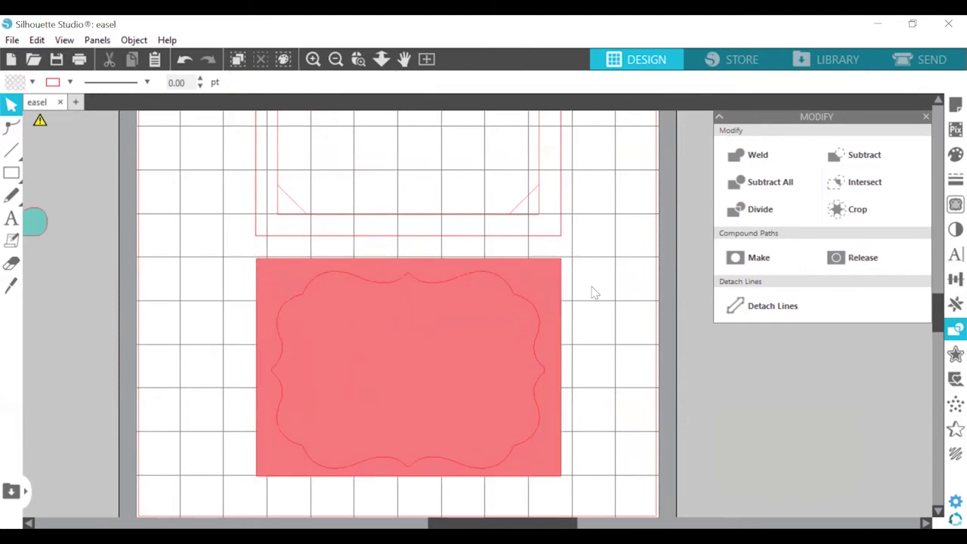
- Subtract the bracket shape from the pink 7 by 5 in card and delete the cut-out centre piece
{"action": "left_click", "coordinate": [276, 446]}
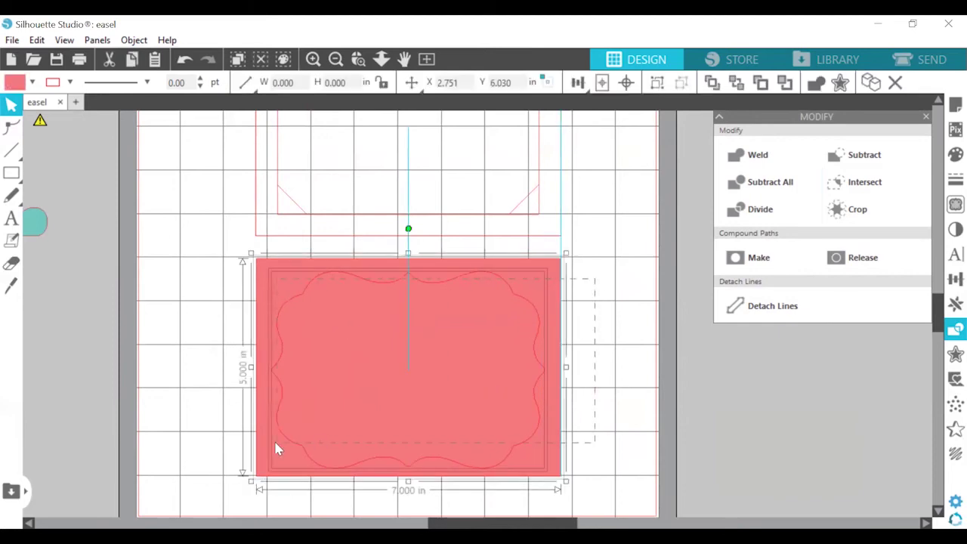
{"action": "left_click", "coordinate": [770, 184]}
{"action": "left_click_drag", "start_coordinate": [527, 345], "coordinate": [794, 396]}
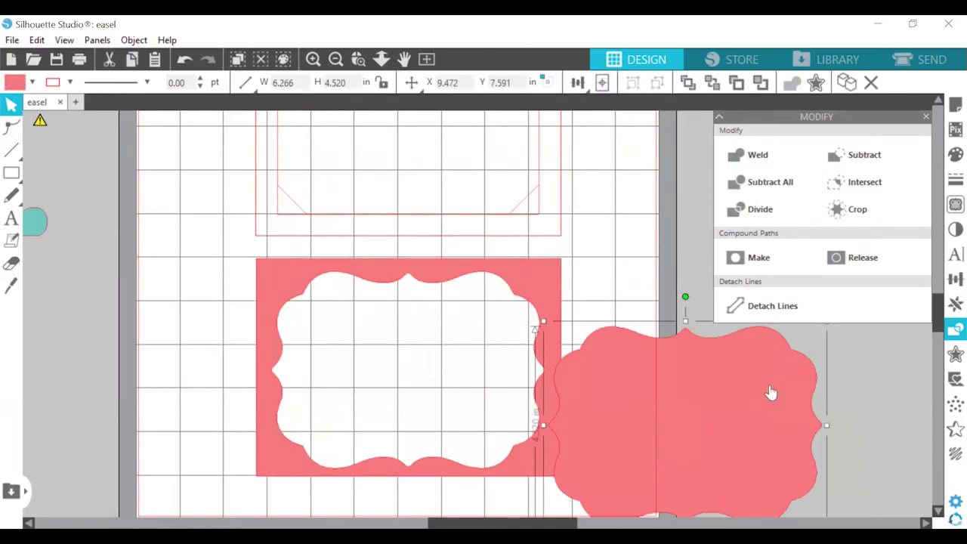
{"action": "key", "text": "Delete"}
- Move the inner 6 by 4 in rectangle out of the upper card and delete it, keeping the diagonal corner lines
{"action": "scroll", "coordinate": [574, 325], "scroll_direction": "down", "scroll_amount": 2}
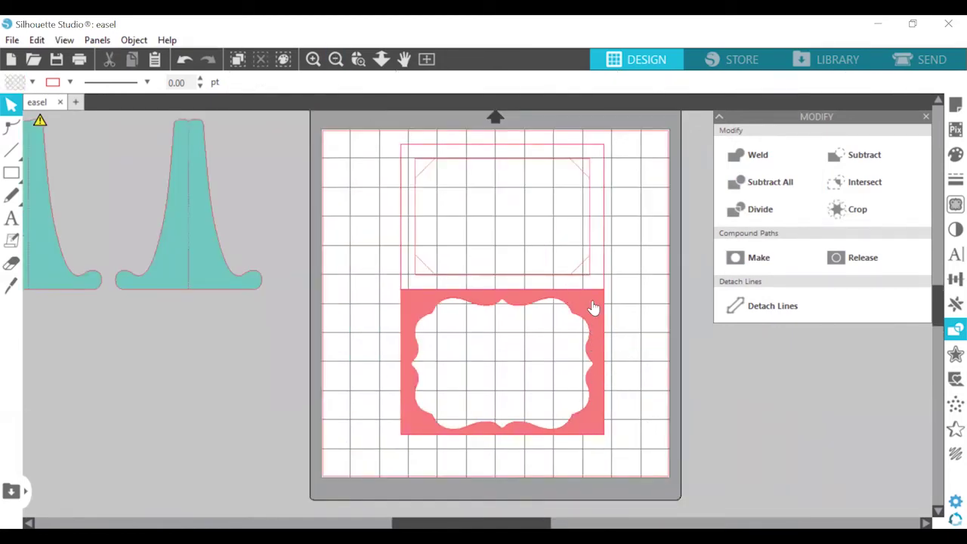
{"action": "left_click", "coordinate": [512, 281]}
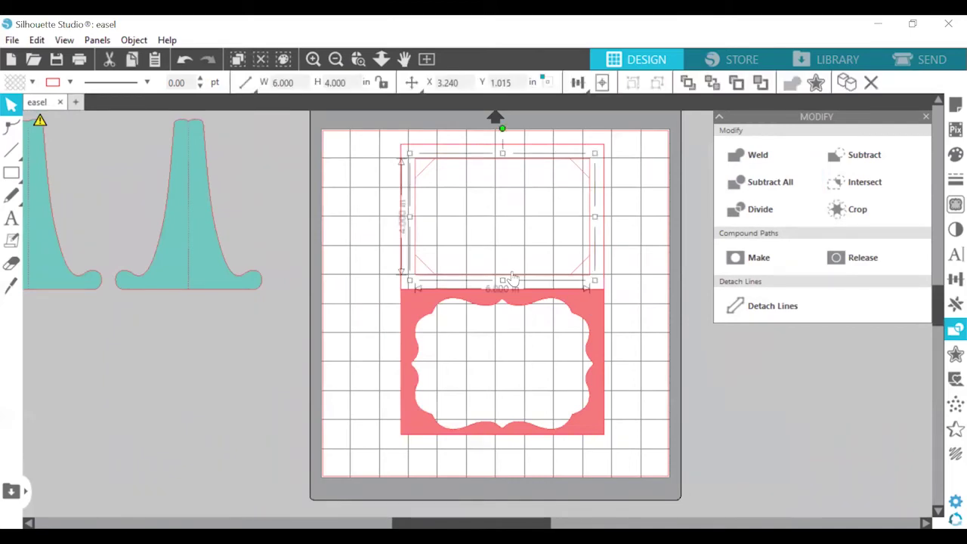
{"action": "left_click_drag", "start_coordinate": [512, 281], "coordinate": [782, 453]}
{"action": "key", "text": "Delete"}
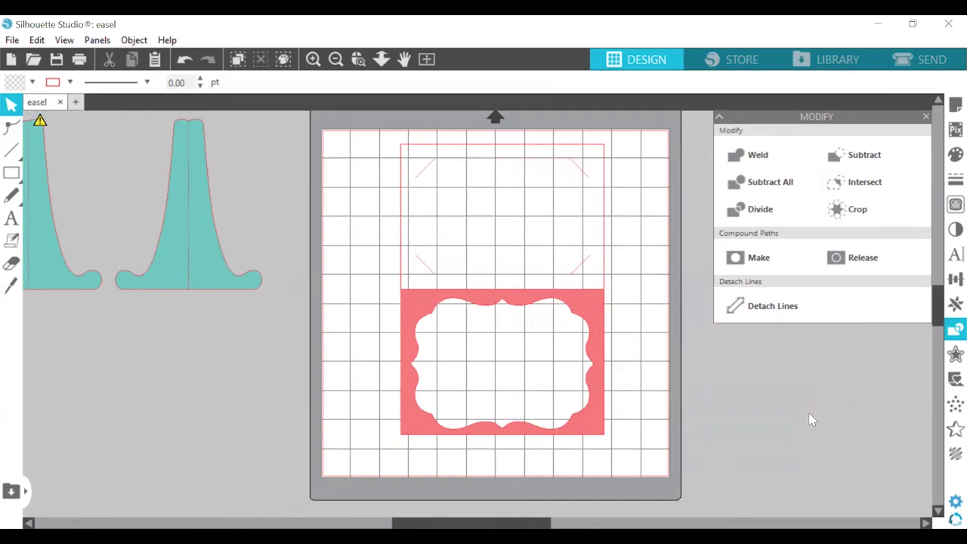
- Select all four diagonal corner lines in the upper card and group them
{"action": "left_click", "coordinate": [423, 176]}
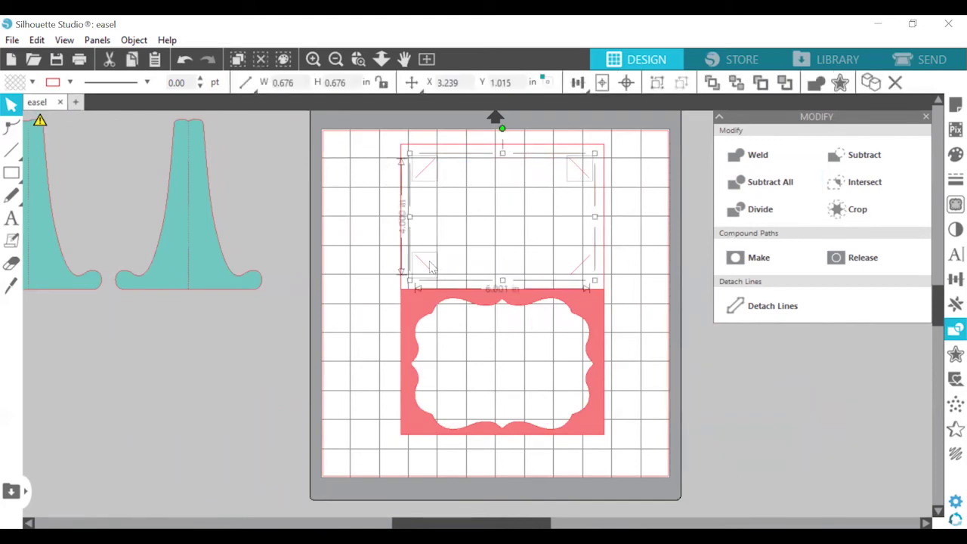
{"action": "right_click", "coordinate": [588, 270]}
{"action": "left_click", "coordinate": [624, 404]}
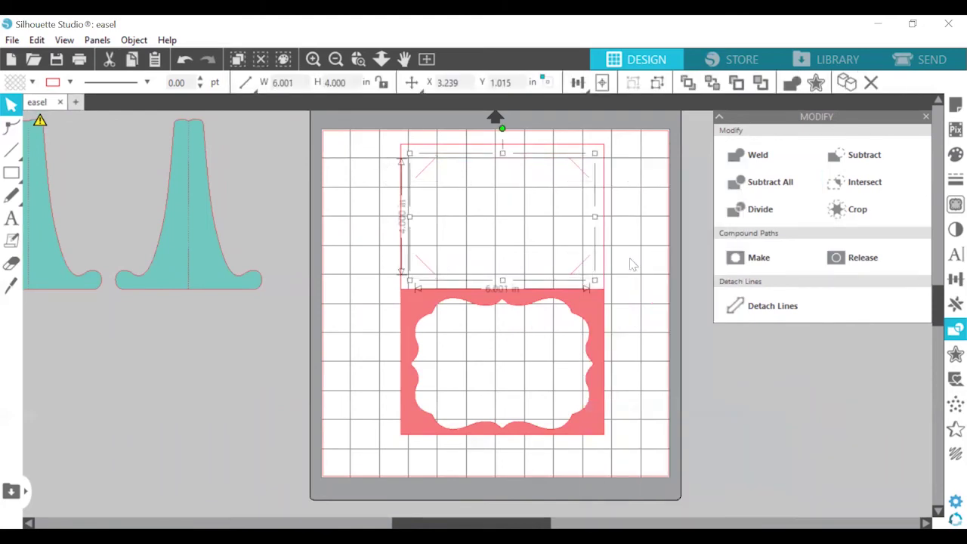
- Fill the upper 7 by 5 in card with the same coral pink as the bracket frame card
{"action": "left_click", "coordinate": [605, 180]}
{"action": "left_click", "coordinate": [605, 180]}
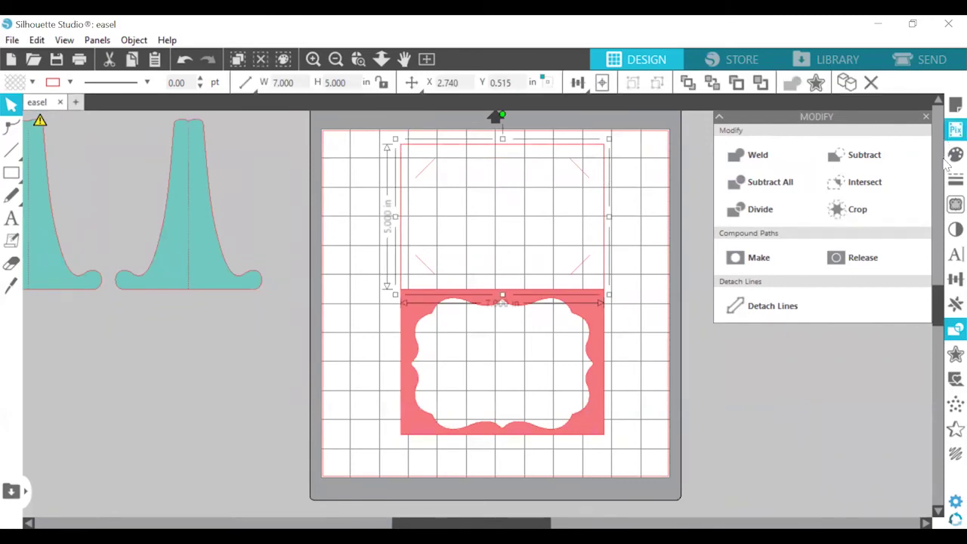
{"action": "left_click", "coordinate": [956, 154]}
{"action": "left_click", "coordinate": [724, 172]}
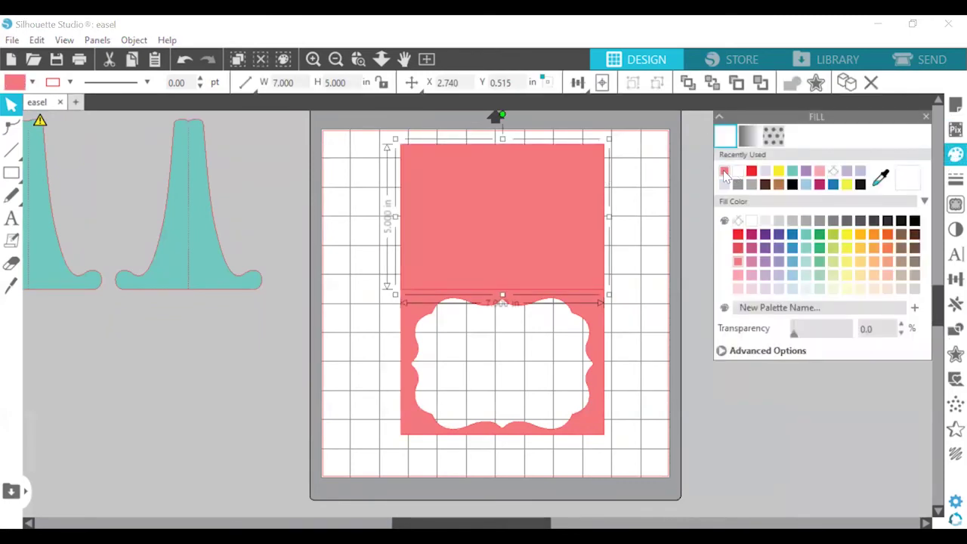
- Draw a horizontal fold line about 6.97 in long along the edge shared by the two cards and give it the short-dash line style
{"action": "left_click", "coordinate": [313, 63]}
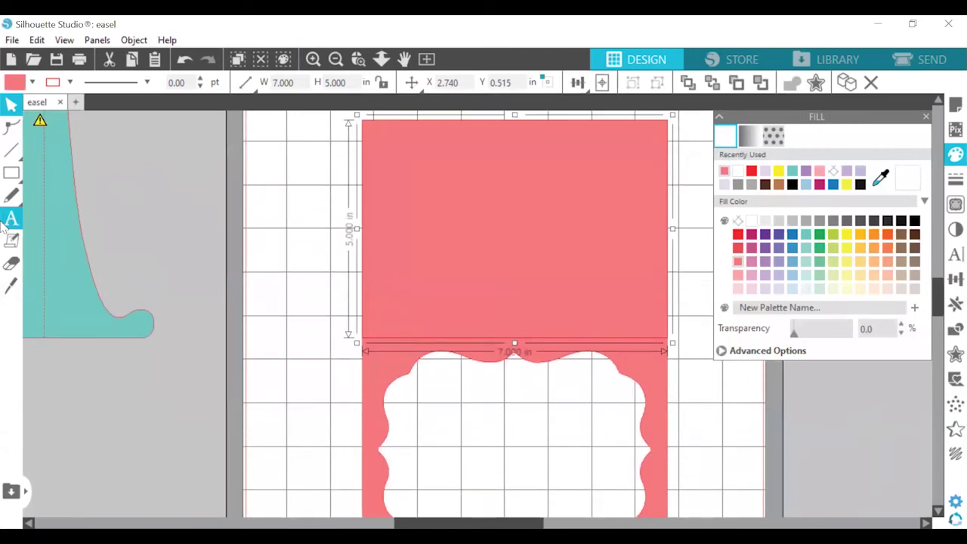
{"action": "left_click", "coordinate": [11, 149]}
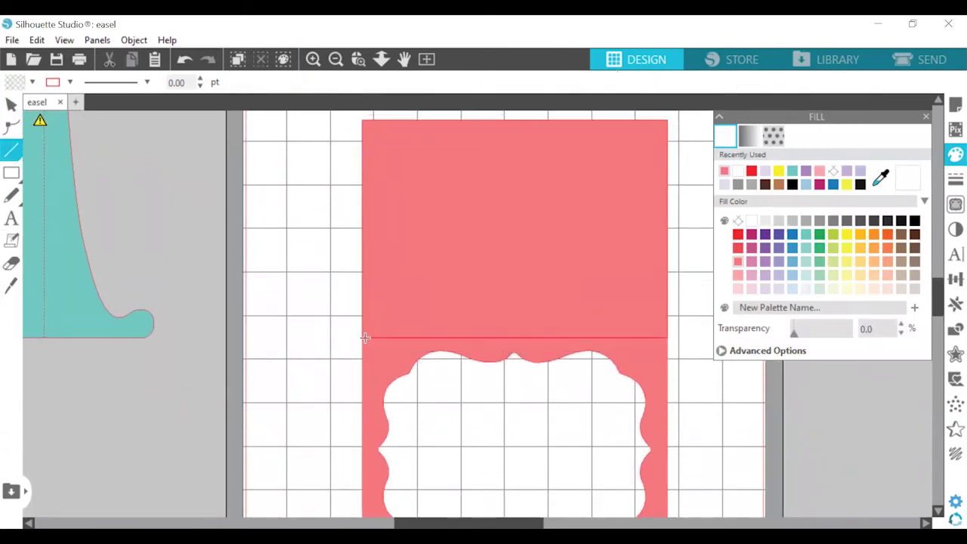
{"action": "left_click", "coordinate": [11, 104]}
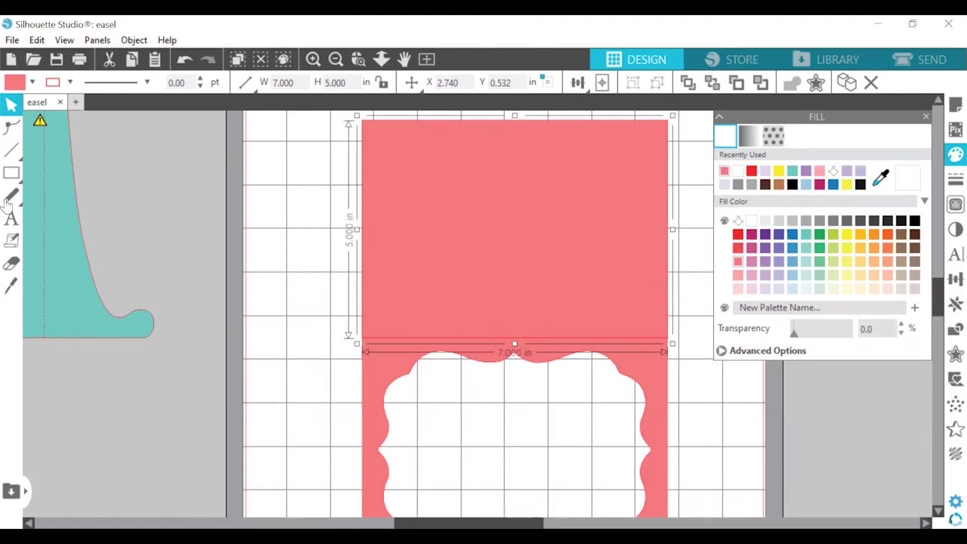
{"action": "left_click", "coordinate": [12, 150]}
{"action": "left_click", "coordinate": [363, 339]}
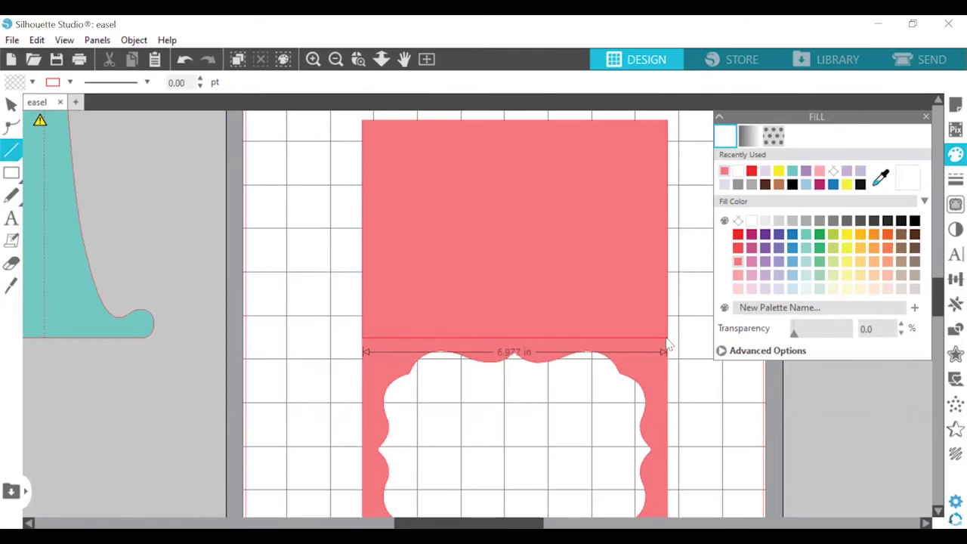
{"action": "left_click", "coordinate": [666, 341]}
{"action": "left_click", "coordinate": [113, 83]}
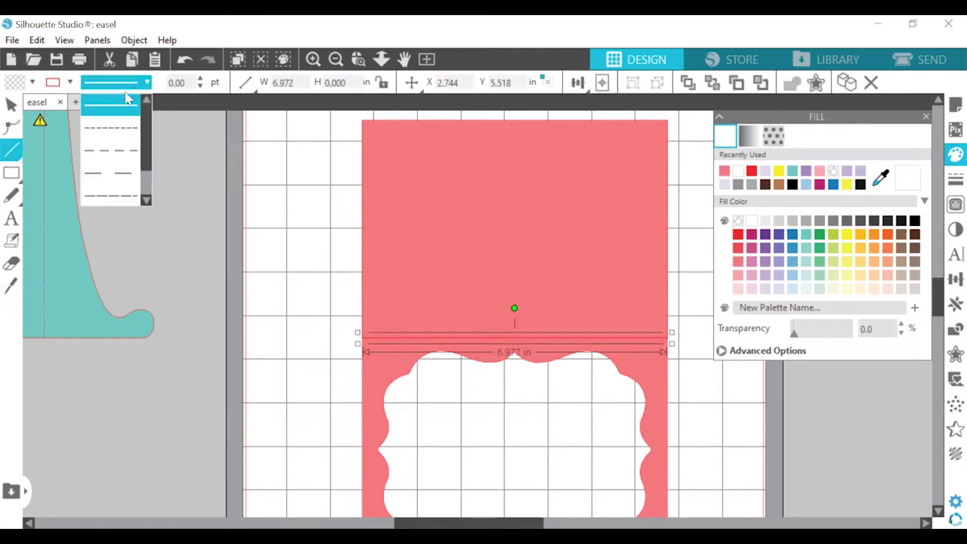
{"action": "left_click", "coordinate": [111, 130]}
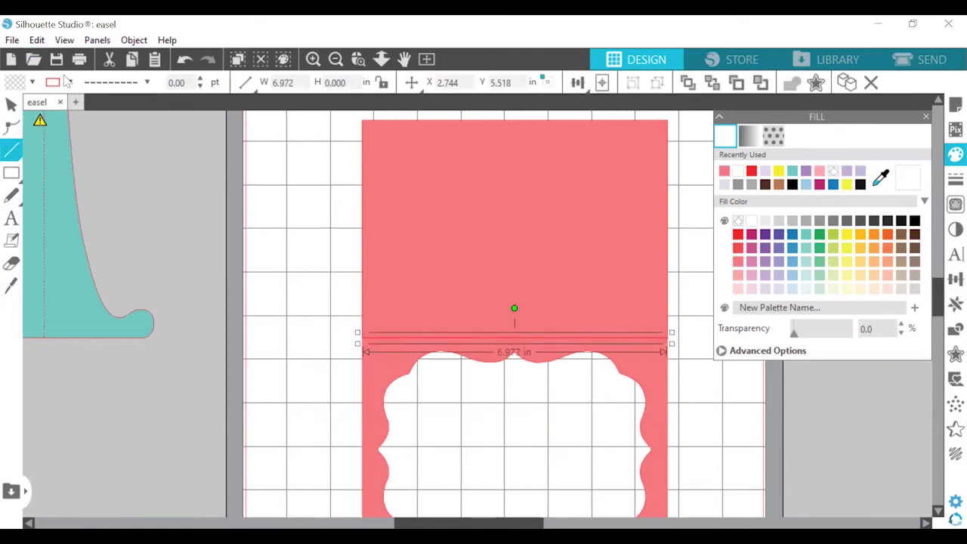
- Weld the upper card and the bracket frame card into one piece and send it backward behind the corner lines
{"action": "left_click", "coordinate": [657, 382]}
{"action": "right_click", "coordinate": [609, 268]}
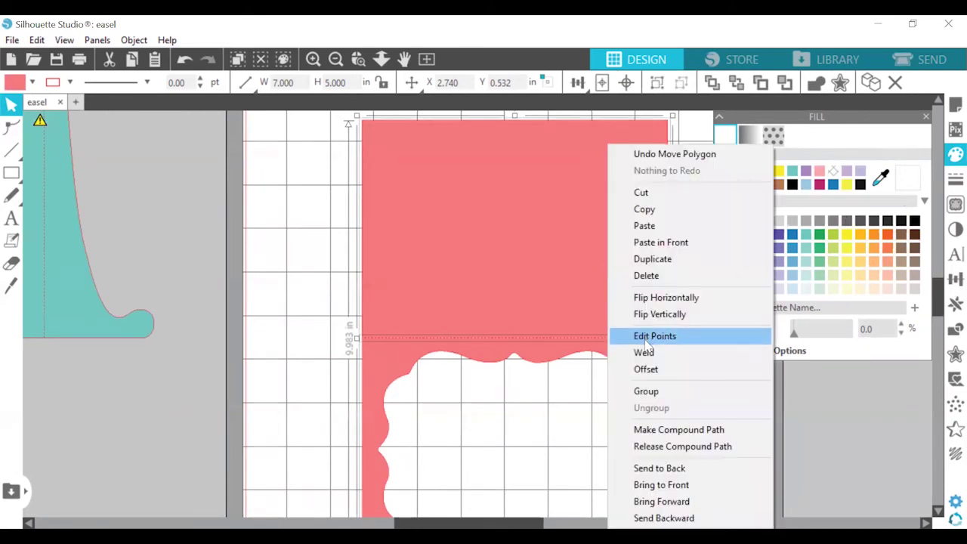
{"action": "left_click", "coordinate": [627, 352]}
{"action": "right_click", "coordinate": [569, 247]}
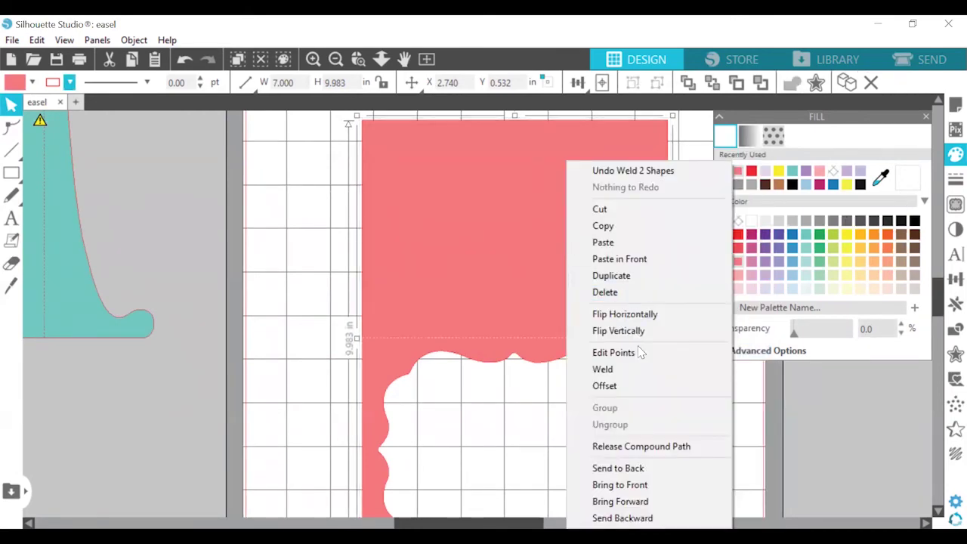
{"action": "left_click", "coordinate": [623, 517]}
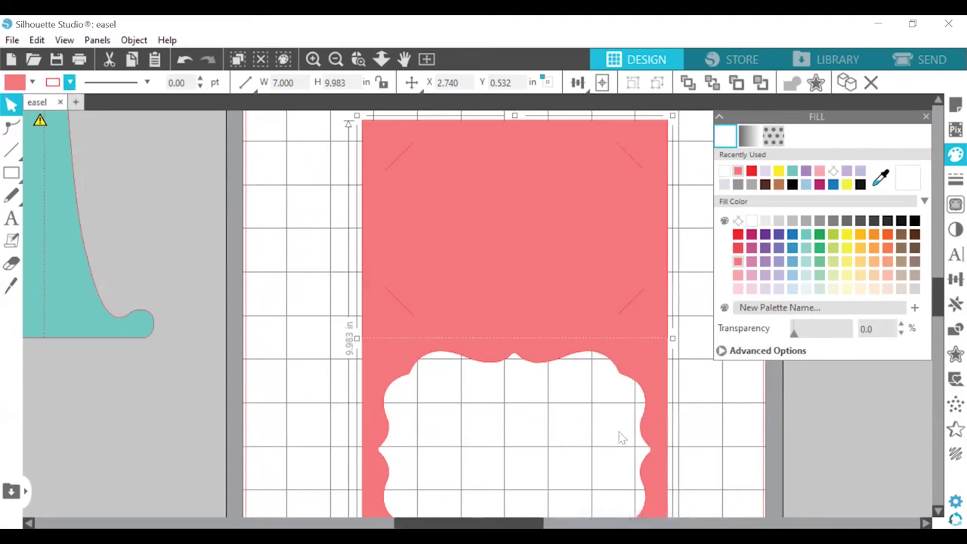
- Group the welded pink card with its corner lines and dashed fold line
{"action": "left_click", "coordinate": [699, 412]}
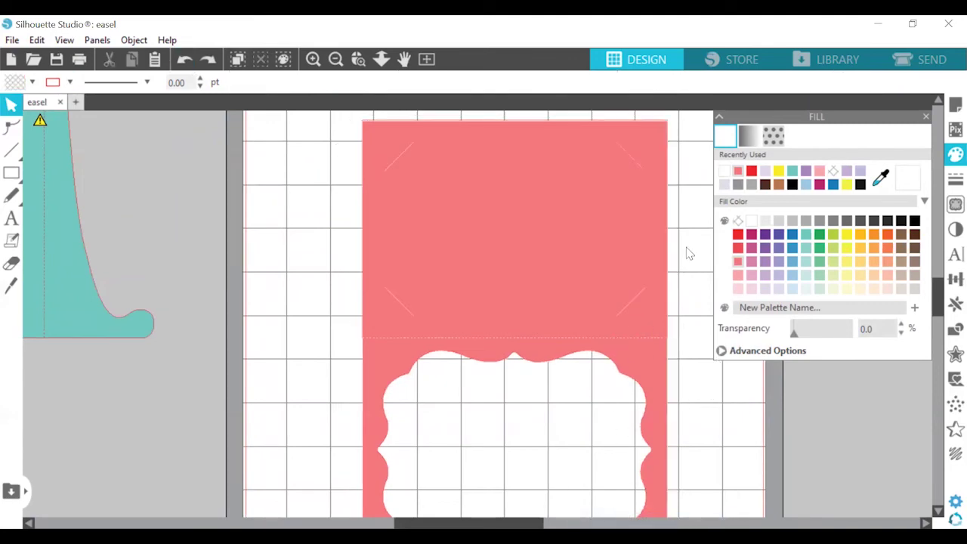
{"action": "left_click", "coordinate": [400, 339]}
{"action": "scroll", "coordinate": [399, 339], "scroll_direction": "up", "scroll_amount": 1}
{"action": "right_click", "coordinate": [400, 340]}
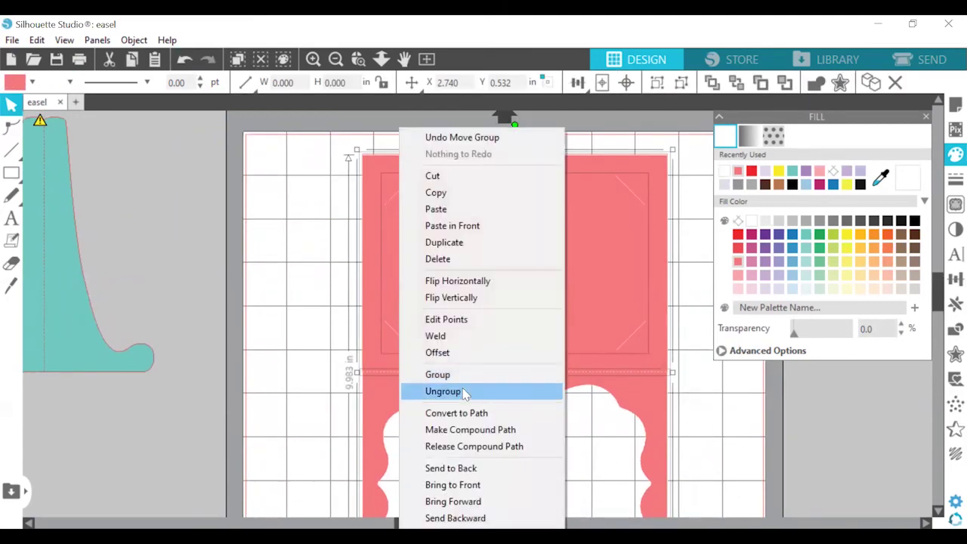
{"action": "left_click", "coordinate": [464, 376]}
- Move the grouped card off the leftover unfilled 7 by 5 in rectangle and delete that rectangle
{"action": "left_click_drag", "start_coordinate": [617, 261], "coordinate": [671, 501]}
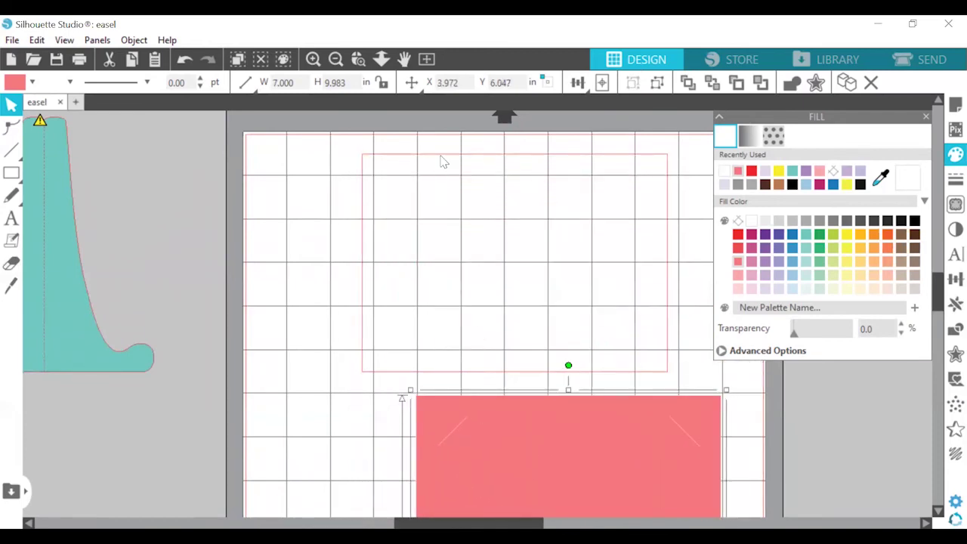
{"action": "left_click", "coordinate": [441, 156]}
{"action": "key", "text": "Delete"}
- Move the grouped pink card into the upper-left corner of the cutting mat and deselect it
{"action": "scroll", "coordinate": [516, 441], "scroll_direction": "down", "scroll_amount": 7}
{"action": "scroll", "coordinate": [459, 295], "scroll_direction": "up", "scroll_amount": 4}
{"action": "left_click_drag", "start_coordinate": [507, 368], "coordinate": [447, 180]}
{"action": "scroll", "coordinate": [446, 180], "scroll_direction": "up", "scroll_amount": 3}
{"action": "left_click", "coordinate": [336, 59]}
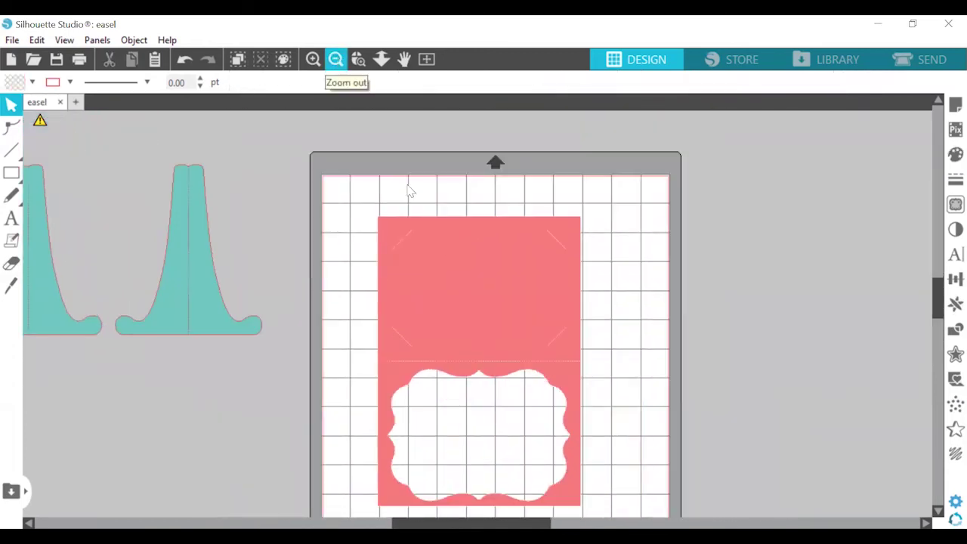
{"action": "left_click_drag", "start_coordinate": [457, 288], "coordinate": [405, 256]}
{"action": "key", "text": "Escape"}
- Shift the narrower easel piece slightly right and place the other teal easel piece in the lower-right corner of the cutting mat
{"action": "left_click_drag", "start_coordinate": [178, 256], "coordinate": [186, 255]}
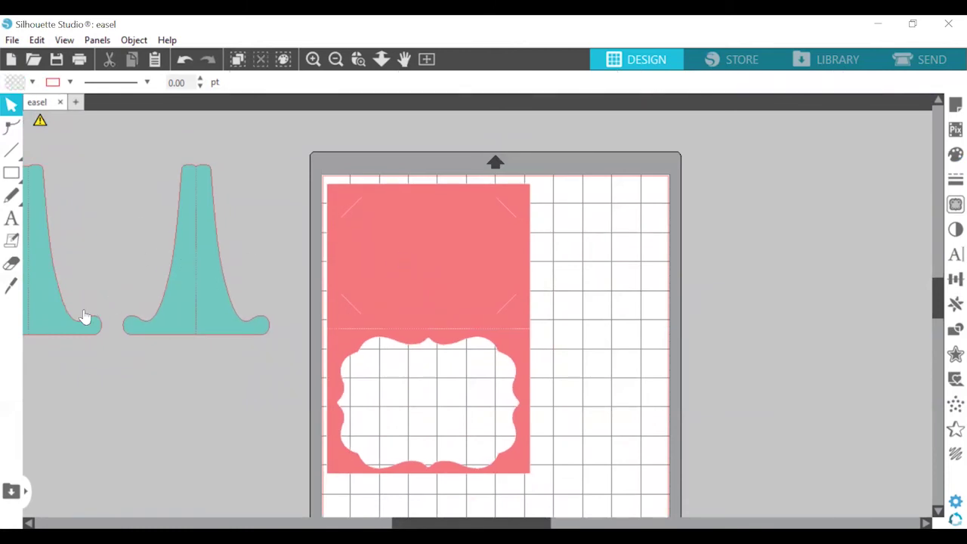
{"action": "left_click_drag", "start_coordinate": [86, 319], "coordinate": [647, 499]}
{"action": "scroll", "coordinate": [648, 495], "scroll_direction": "down", "scroll_amount": 1}
{"action": "left_click_drag", "start_coordinate": [628, 454], "coordinate": [624, 445]}
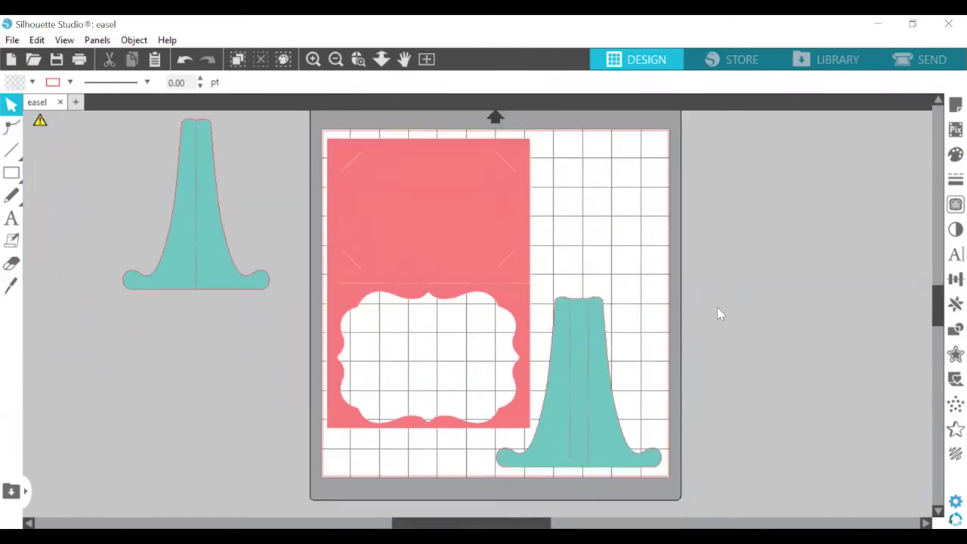
{"action": "scroll", "coordinate": [442, 341], "scroll_direction": "up", "scroll_amount": 1}
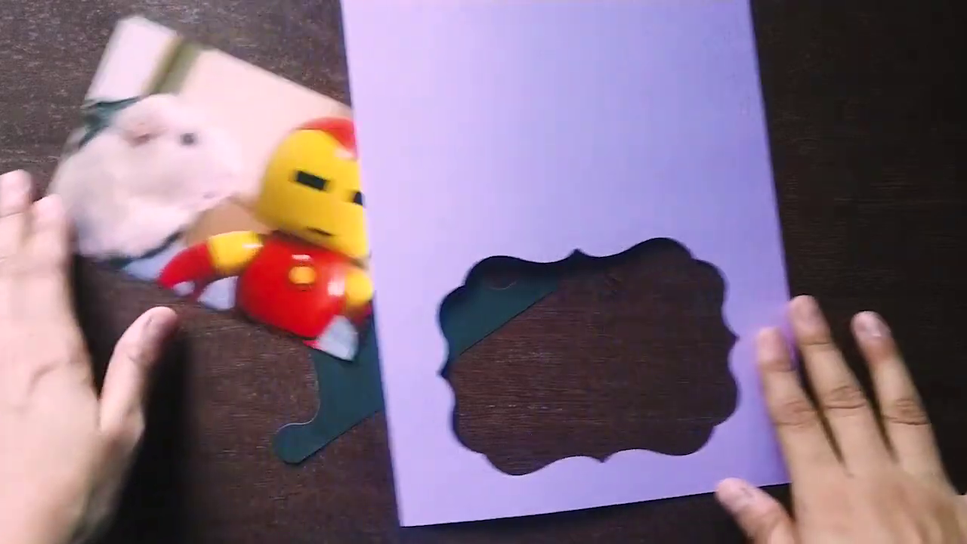